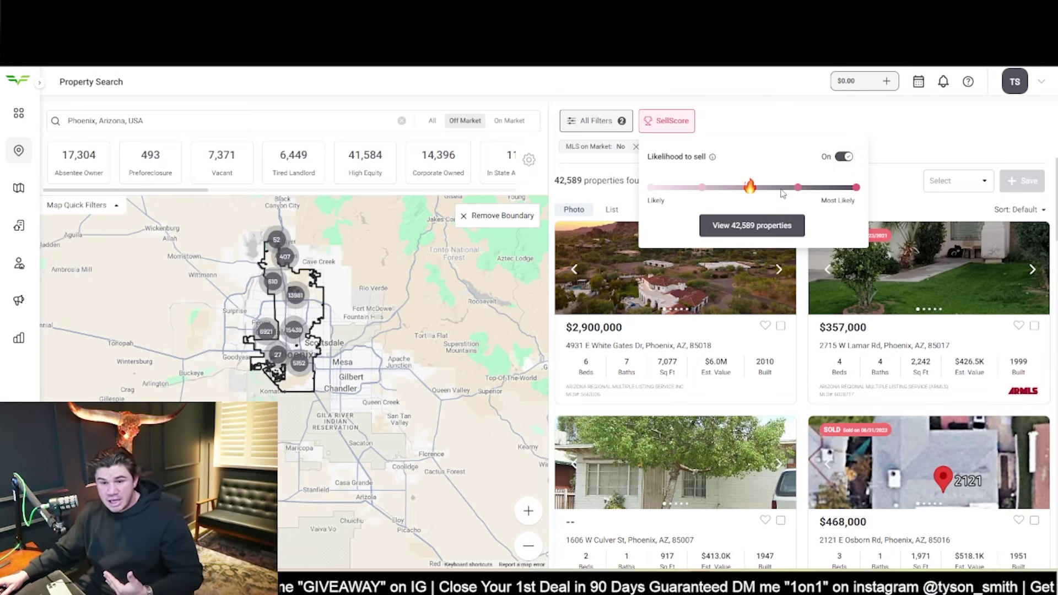
- Filter the off-market Phoenix properties to the Most Likely SellScore level and select all the results
{"action": "left_click_drag", "start_coordinate": [751, 188], "coordinate": [856, 187]}
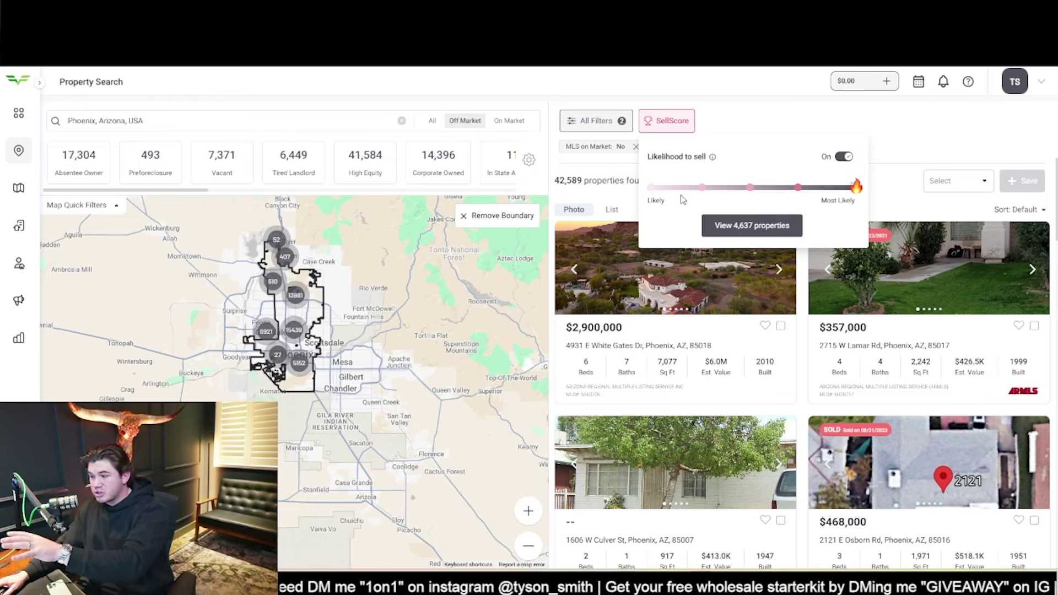
{"action": "left_click", "coordinate": [770, 229]}
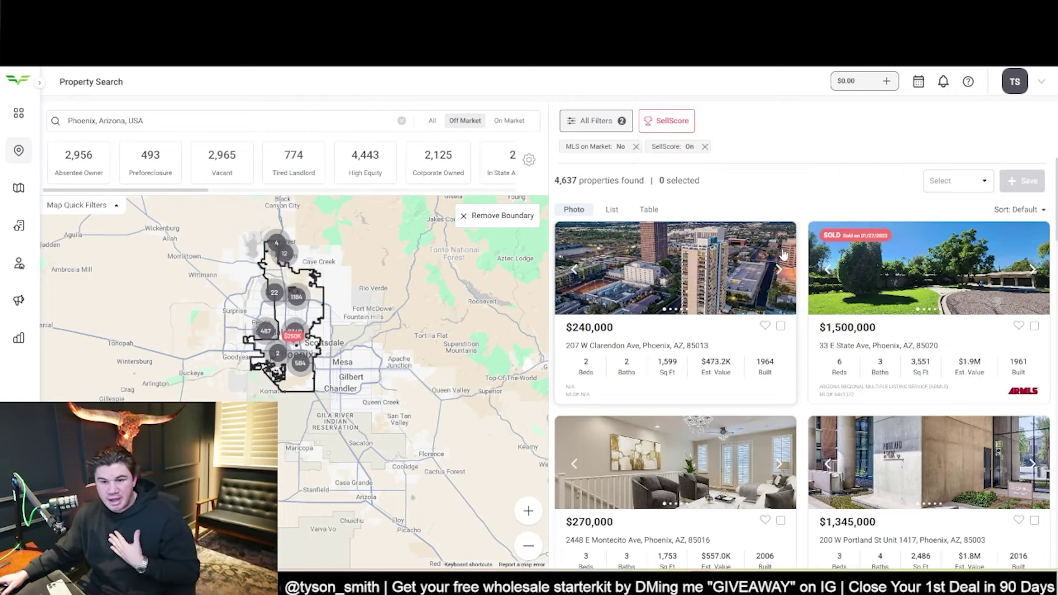
{"action": "left_click", "coordinate": [966, 183]}
{"action": "left_click", "coordinate": [962, 208]}
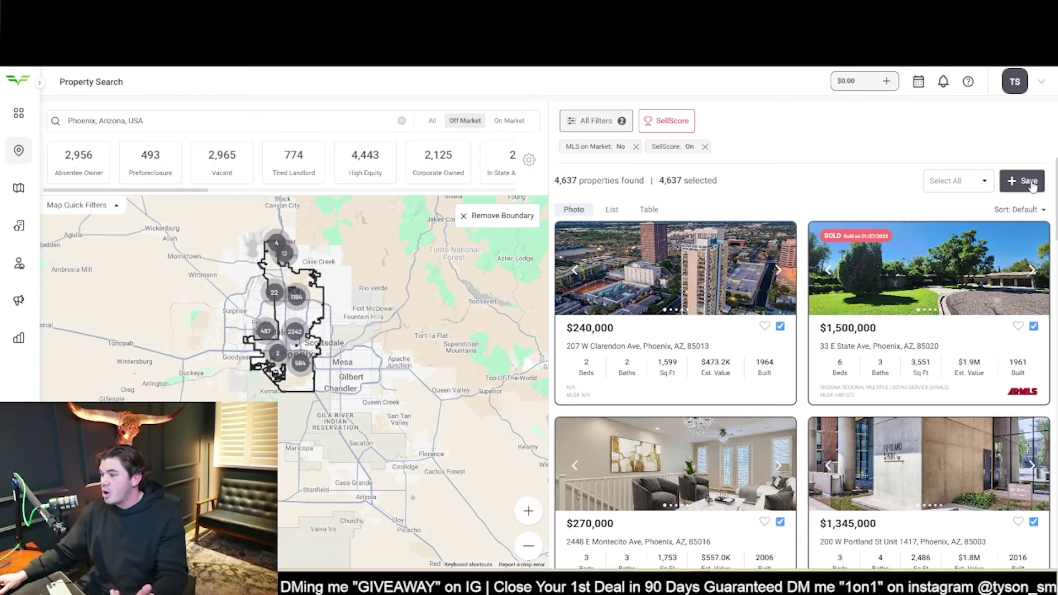
- Save the selected properties to a new list named "PHX AZ Most Likely To Sell Sell Score" and skip saving the agents
{"action": "left_click", "coordinate": [1021, 182]}
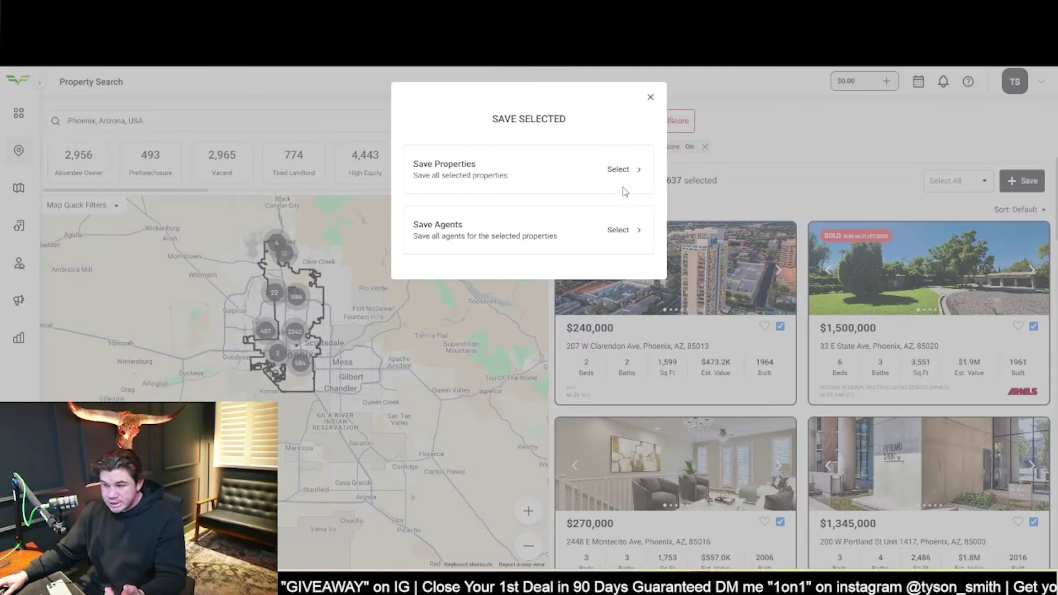
{"action": "left_click", "coordinate": [616, 170]}
{"action": "left_click", "coordinate": [523, 283]}
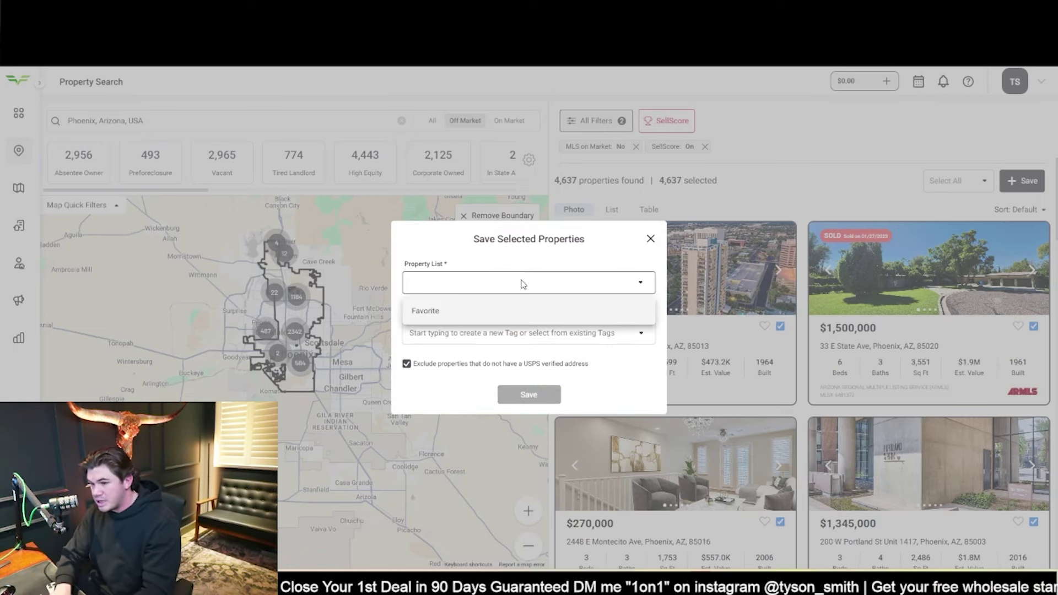
{"action": "type", "text": "PHX AZ"}
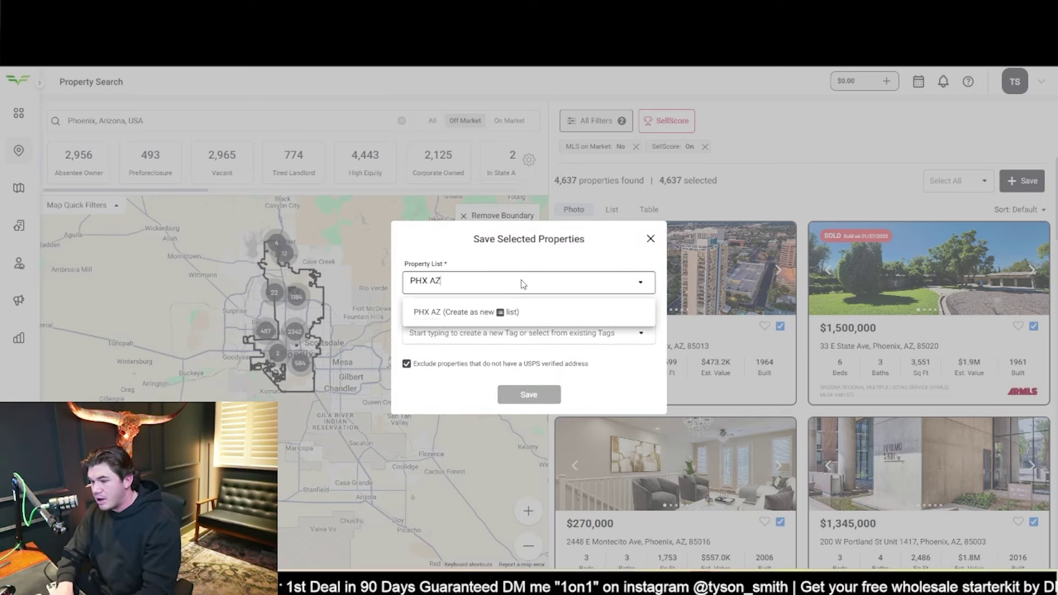
{"action": "type", "text": " Most Likely "}
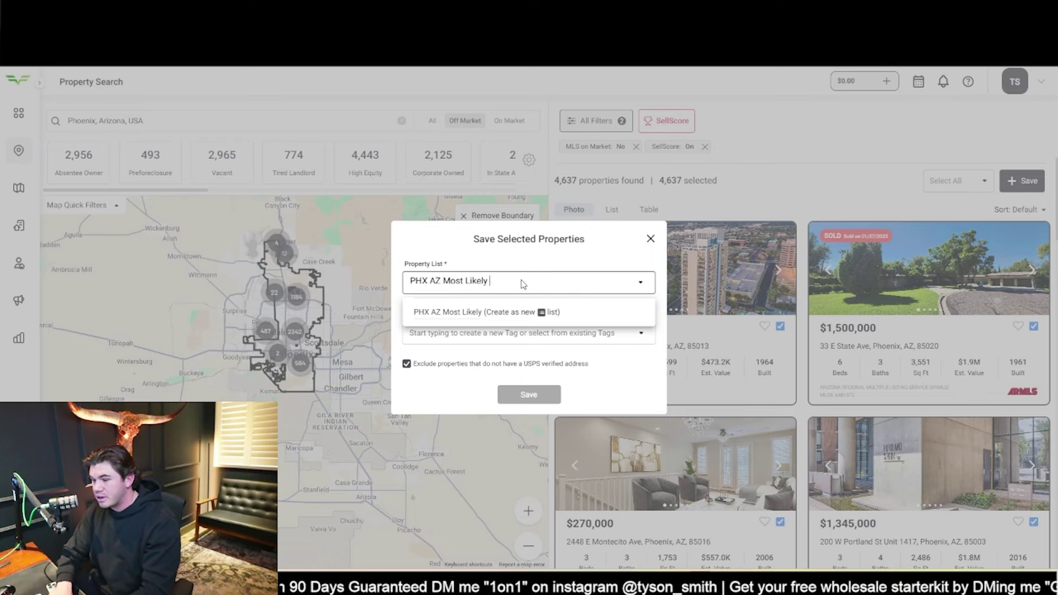
{"action": "type", "text": "To Sell Sell Score"}
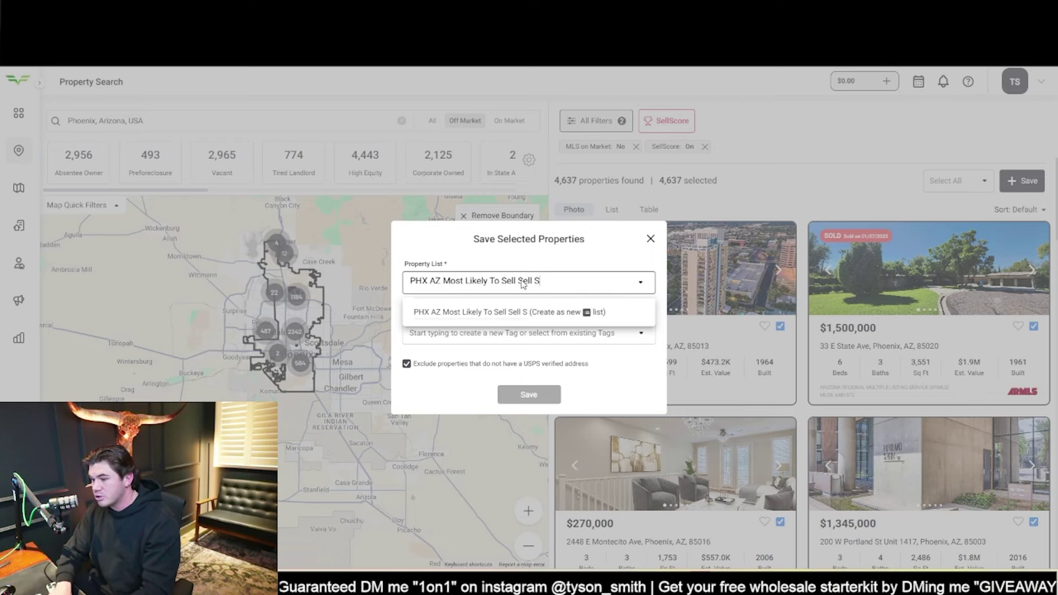
{"action": "left_click", "coordinate": [512, 310]}
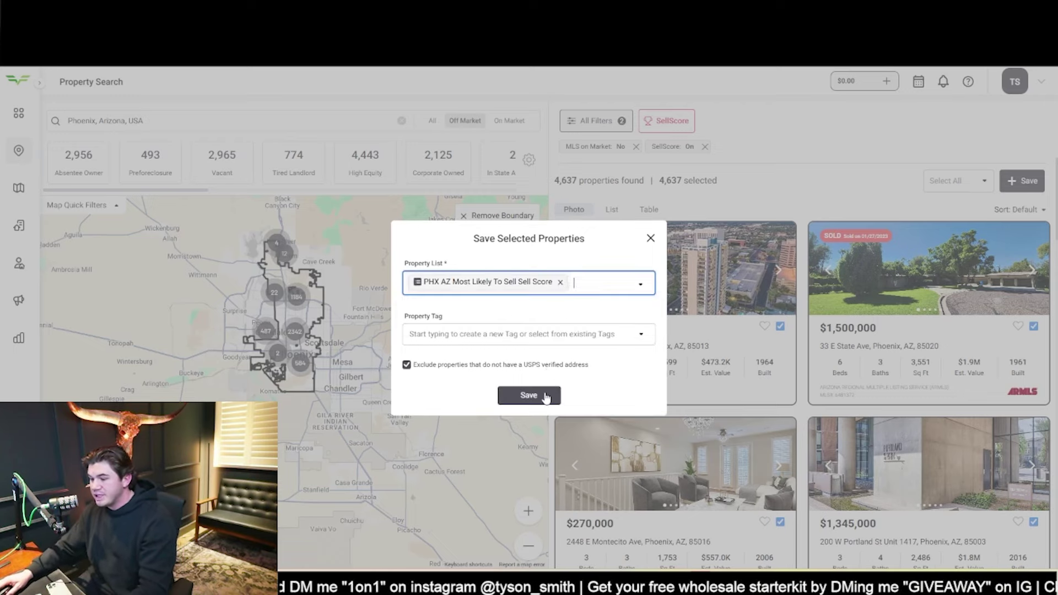
{"action": "left_click", "coordinate": [546, 394]}
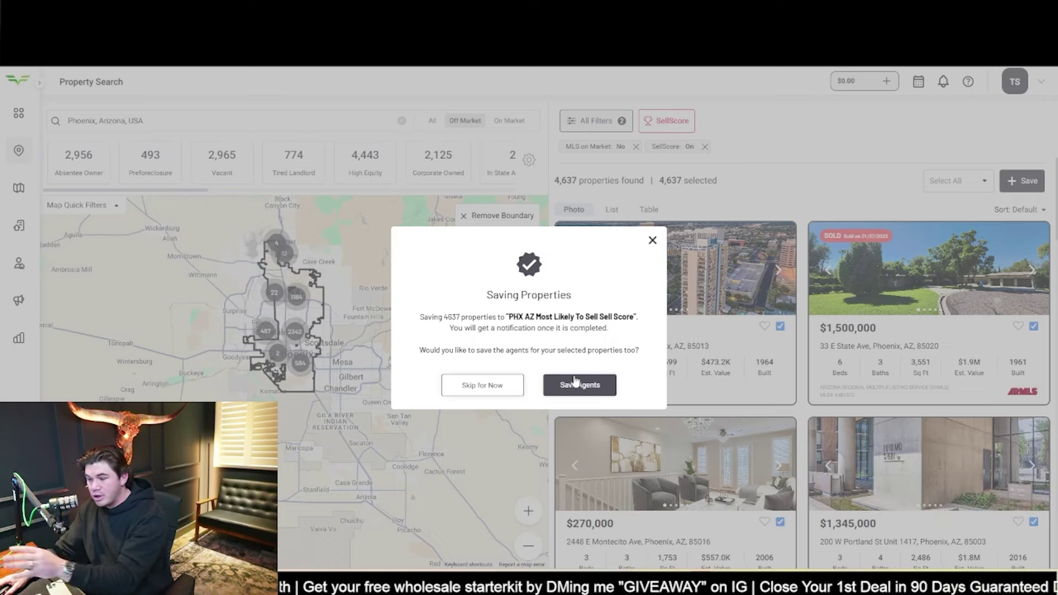
{"action": "left_click", "coordinate": [488, 386]}
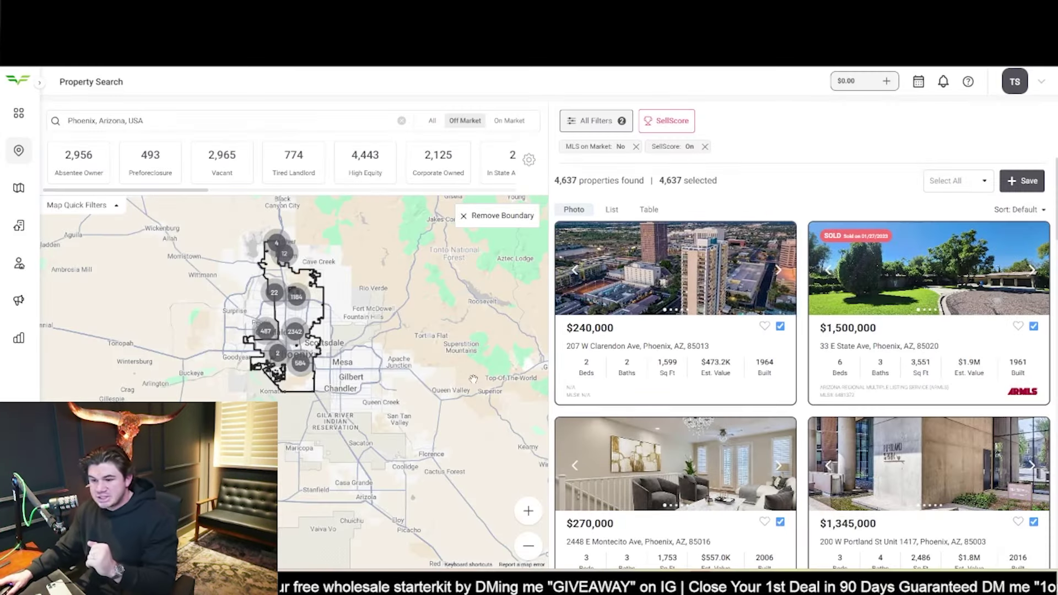
- Check My Lists for the saved properties and return to Property Search
{"action": "left_click", "coordinate": [18, 226]}
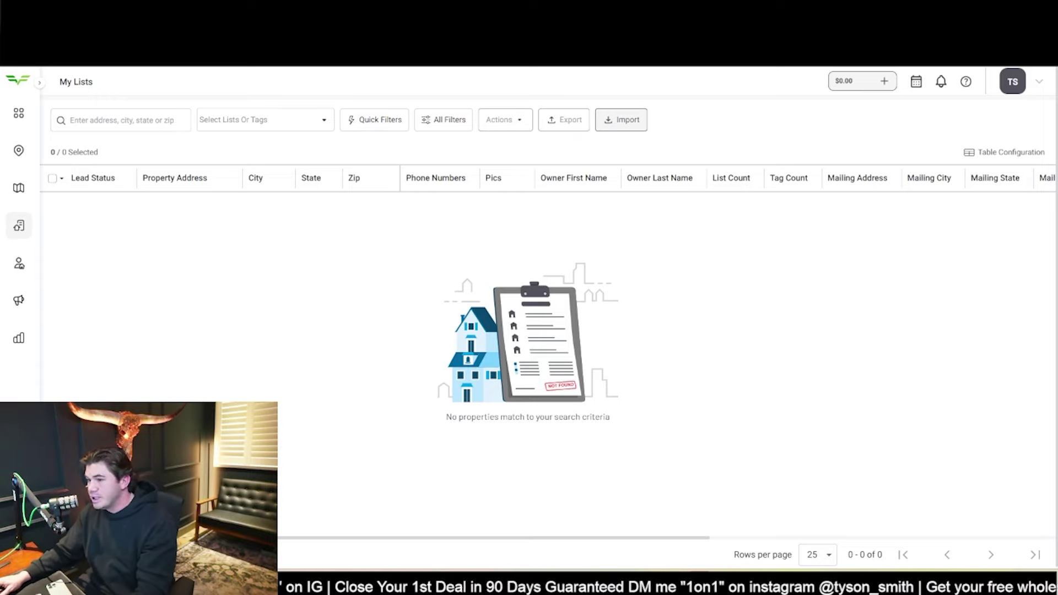
{"action": "key", "text": "ctrl+t"}
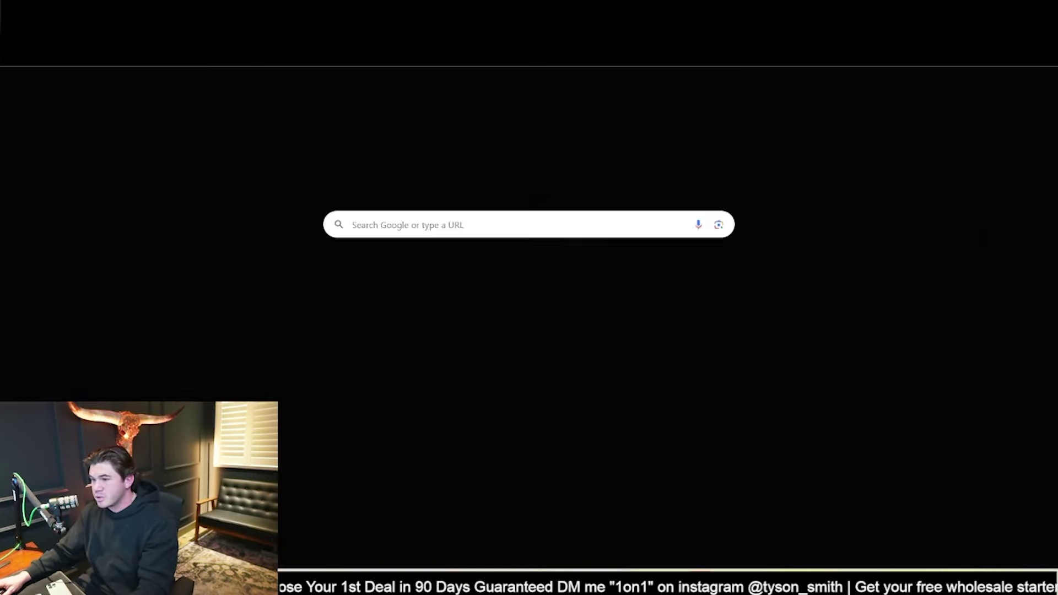
{"action": "key", "text": "ctrl+w"}
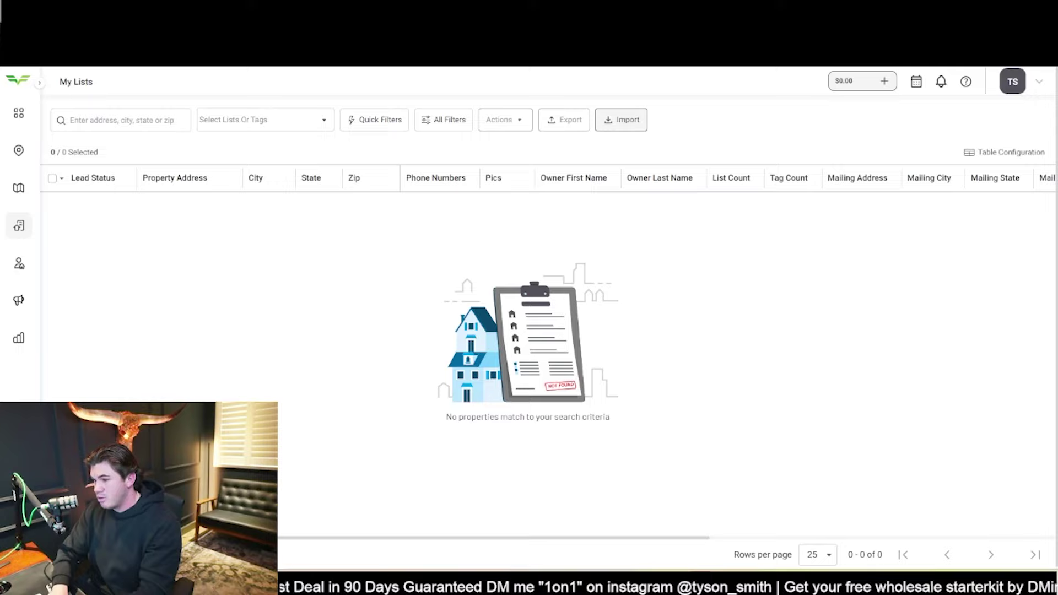
{"action": "left_click_drag", "start_coordinate": [1057, 64], "coordinate": [287, 5]}
{"action": "key", "text": "ctrl+Left"}
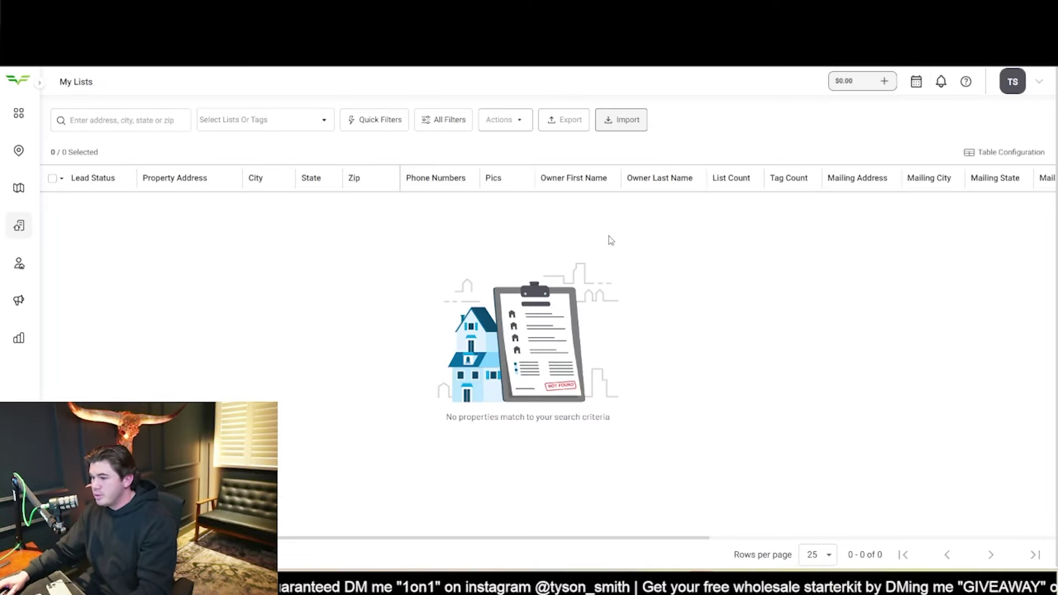
{"action": "left_click", "coordinate": [19, 150]}
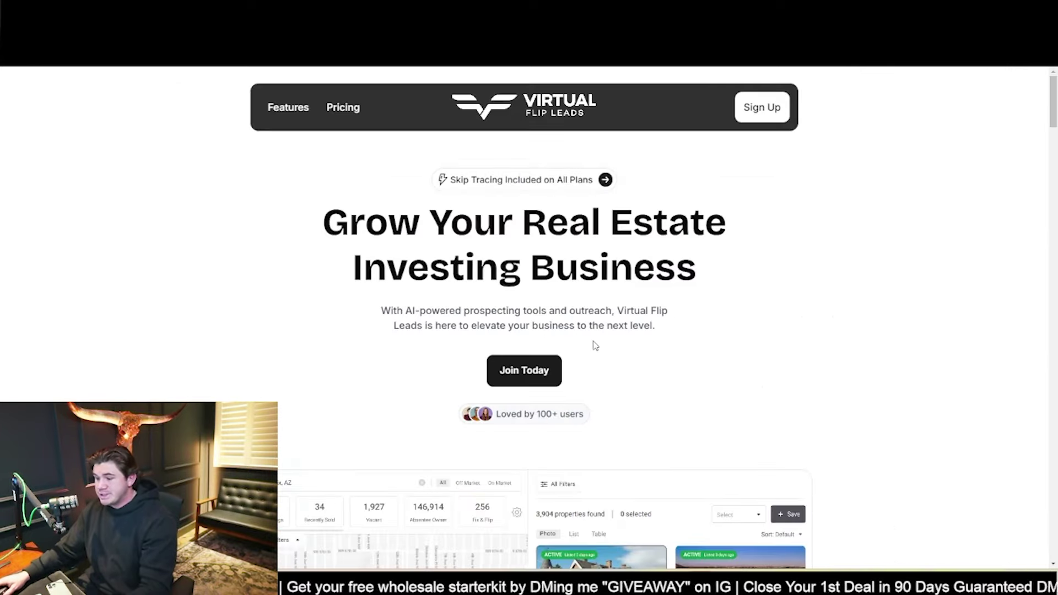
- Examine the Virtual Flip Leads website down to the pricing plans, focusing on the Start plan's monthly price
{"action": "scroll", "coordinate": [594, 346], "scroll_direction": "down", "scroll_amount": 10}
{"action": "scroll", "coordinate": [600, 345], "scroll_direction": "down", "scroll_amount": 10}
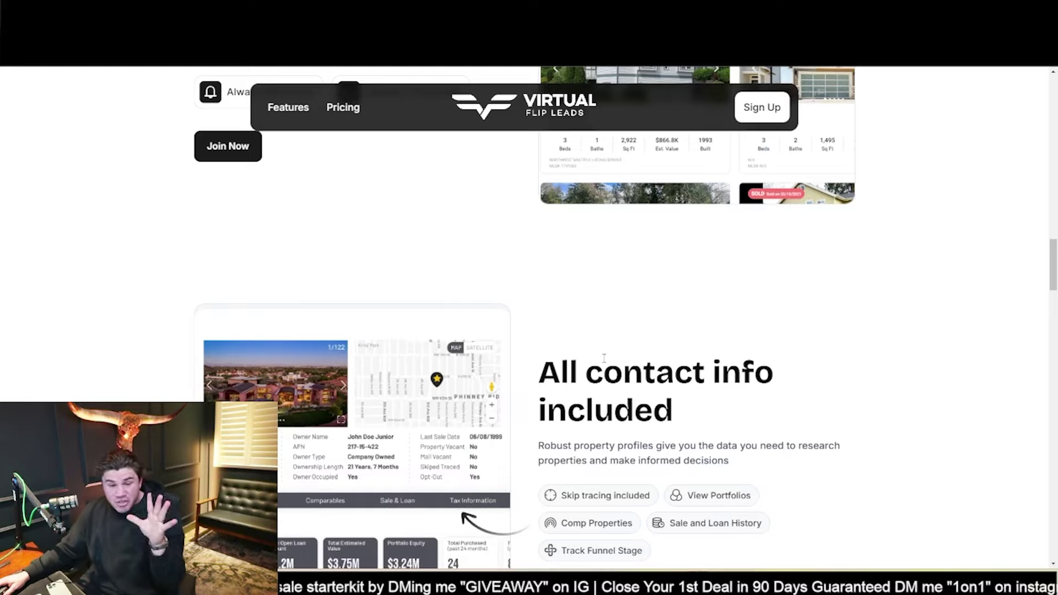
{"action": "scroll", "coordinate": [603, 355], "scroll_direction": "down", "scroll_amount": 10}
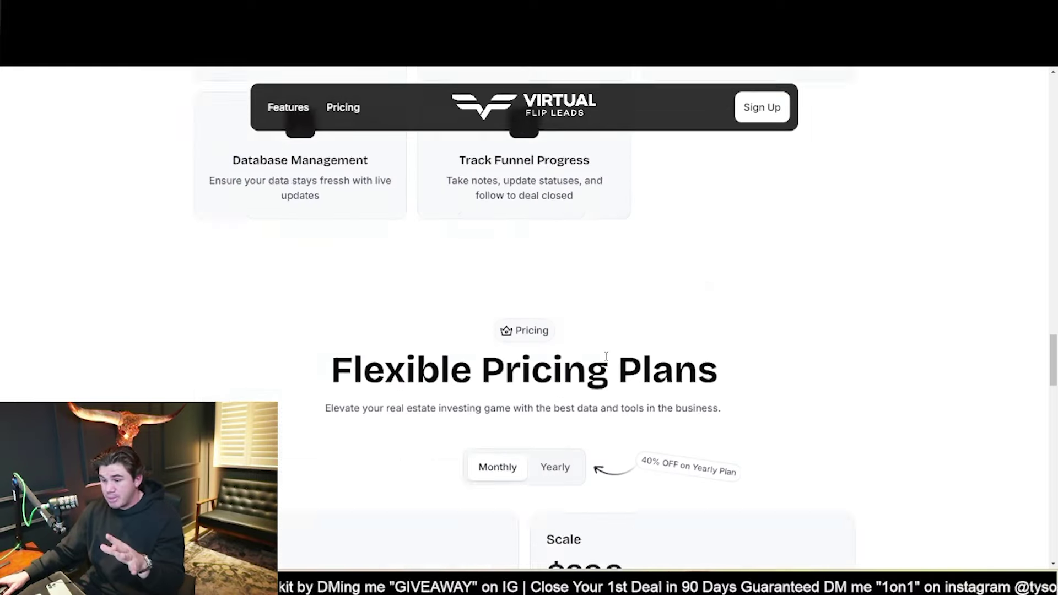
{"action": "scroll", "coordinate": [606, 357], "scroll_direction": "down", "scroll_amount": 2}
{"action": "left_click_drag", "start_coordinate": [227, 298], "coordinate": [338, 305]}
{"action": "left_click", "coordinate": [354, 308]}
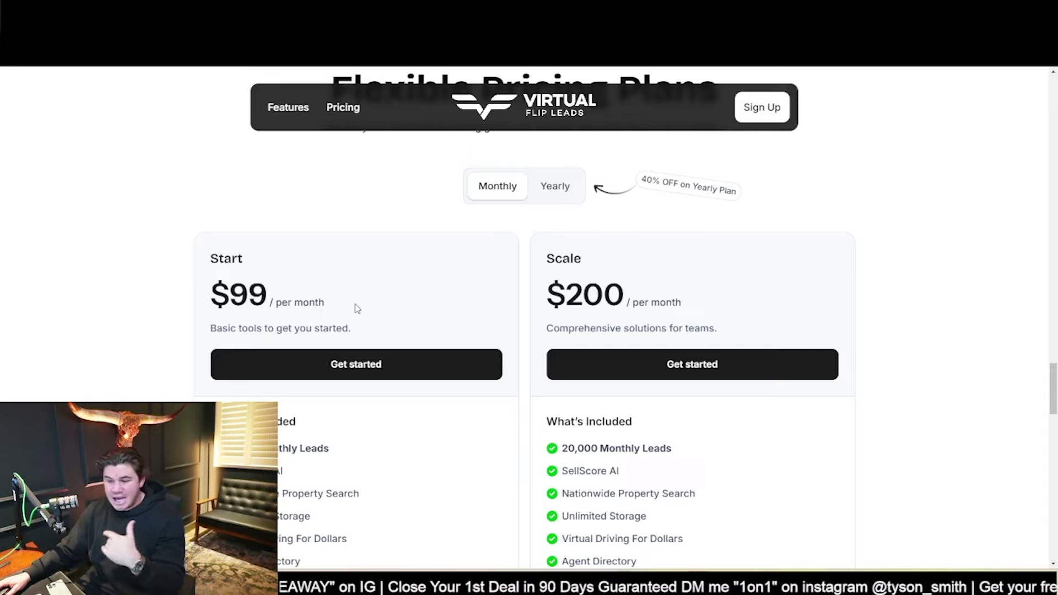
- Review what the Start plan includes, focusing on its monthly leads and SellScore AI
{"action": "scroll", "coordinate": [355, 307], "scroll_direction": "down", "scroll_amount": 4}
{"action": "scroll", "coordinate": [356, 307], "scroll_direction": "up", "scroll_amount": 2}
{"action": "left_click_drag", "start_coordinate": [229, 185], "coordinate": [348, 213]}
{"action": "left_click", "coordinate": [356, 216]}
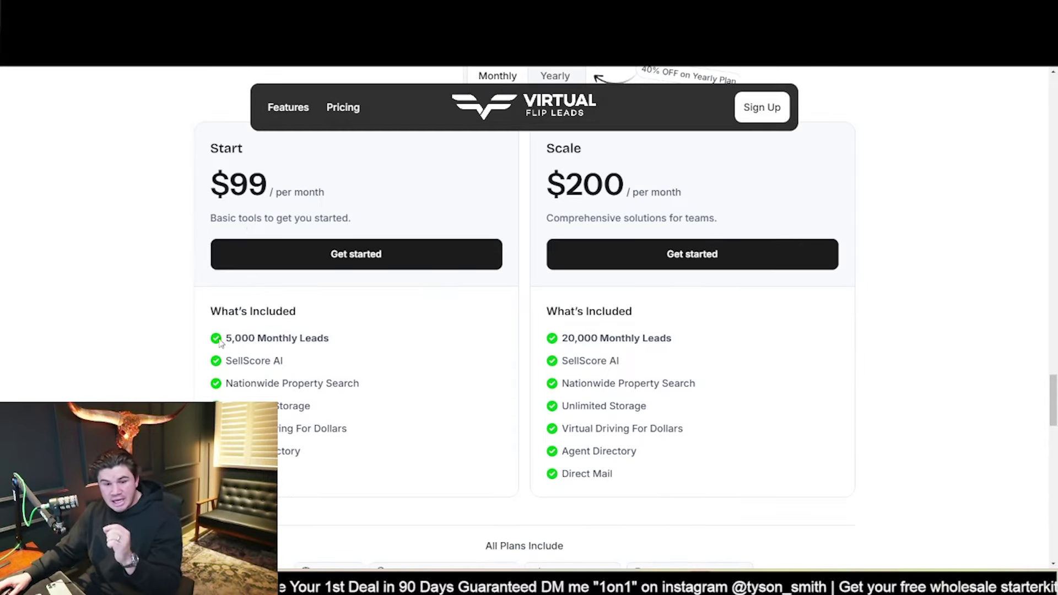
{"action": "scroll", "coordinate": [292, 328], "scroll_direction": "down", "scroll_amount": 1}
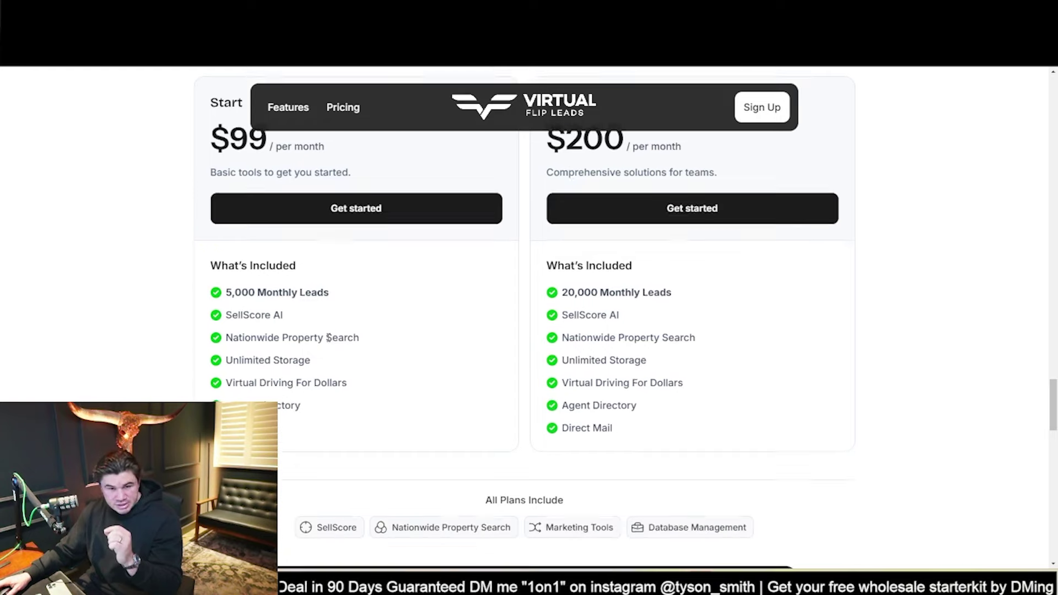
{"action": "left_click_drag", "start_coordinate": [227, 307], "coordinate": [303, 314]}
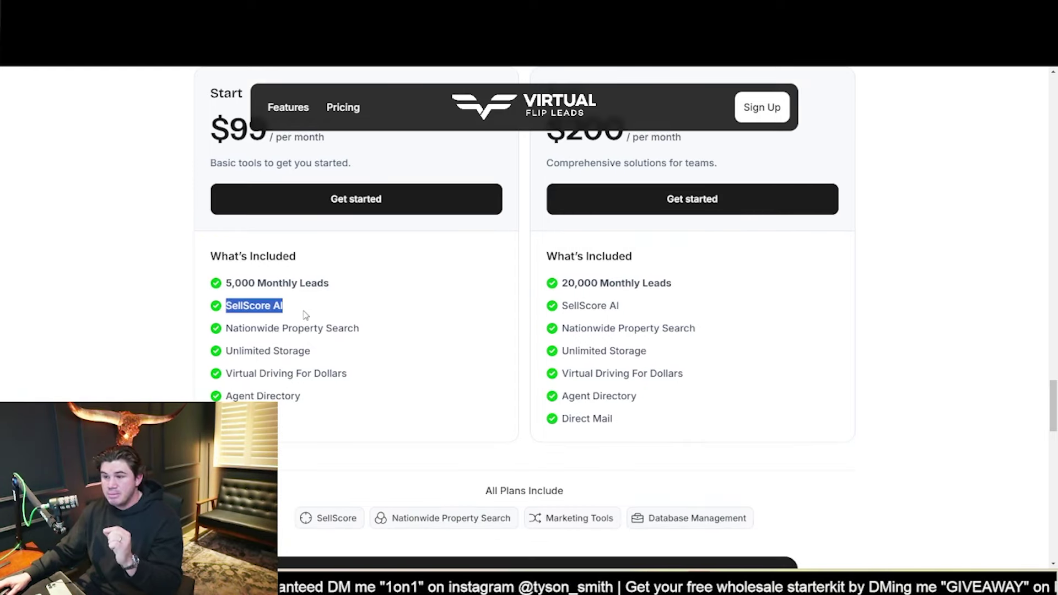
{"action": "left_click", "coordinate": [306, 315]}
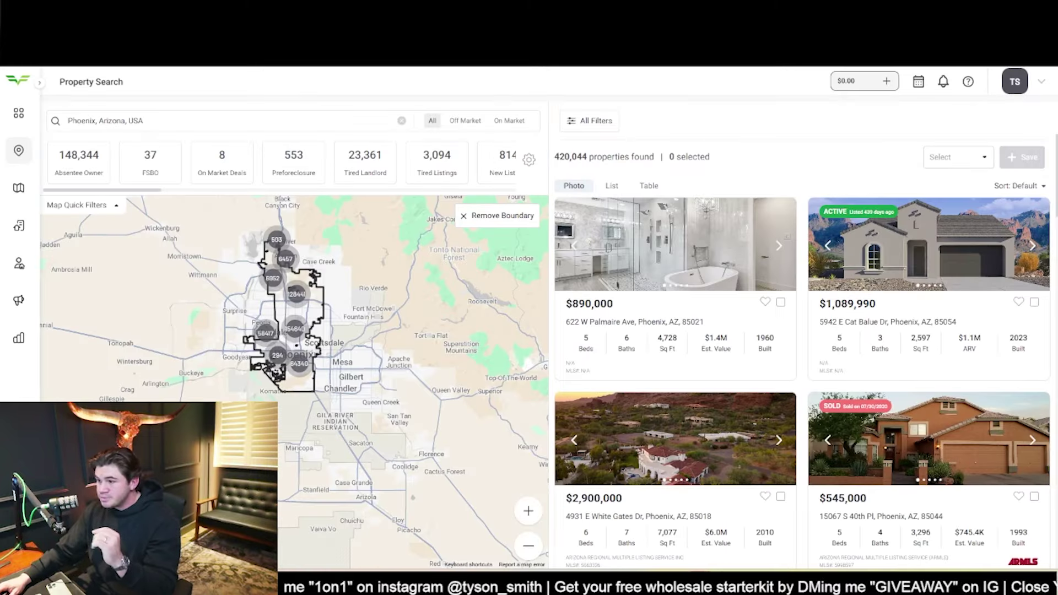
- In Property Search, limit the Phoenix properties to Off Market and set the SellScore likelihood to Most Likely
{"action": "left_click", "coordinate": [466, 121]}
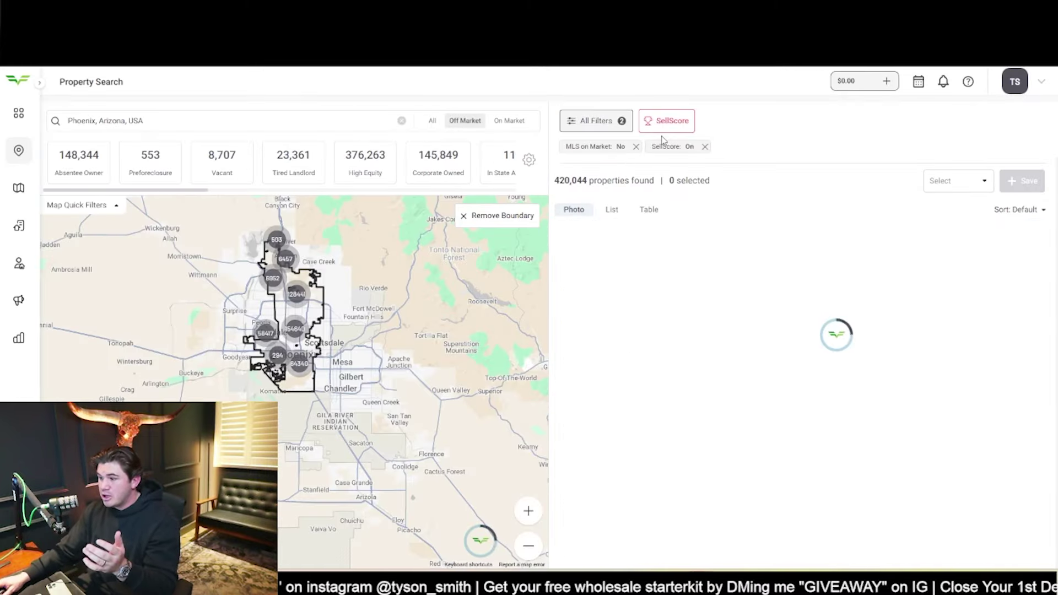
{"action": "left_click", "coordinate": [667, 120]}
{"action": "left_click", "coordinate": [750, 186]}
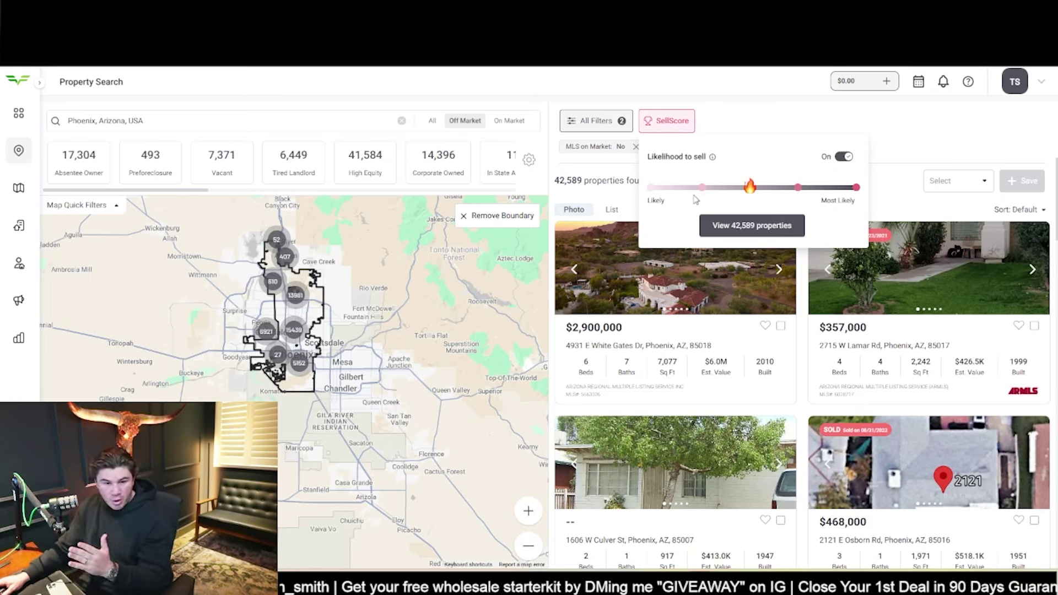
{"action": "left_click", "coordinate": [753, 187]}
{"action": "left_click", "coordinate": [828, 189]}
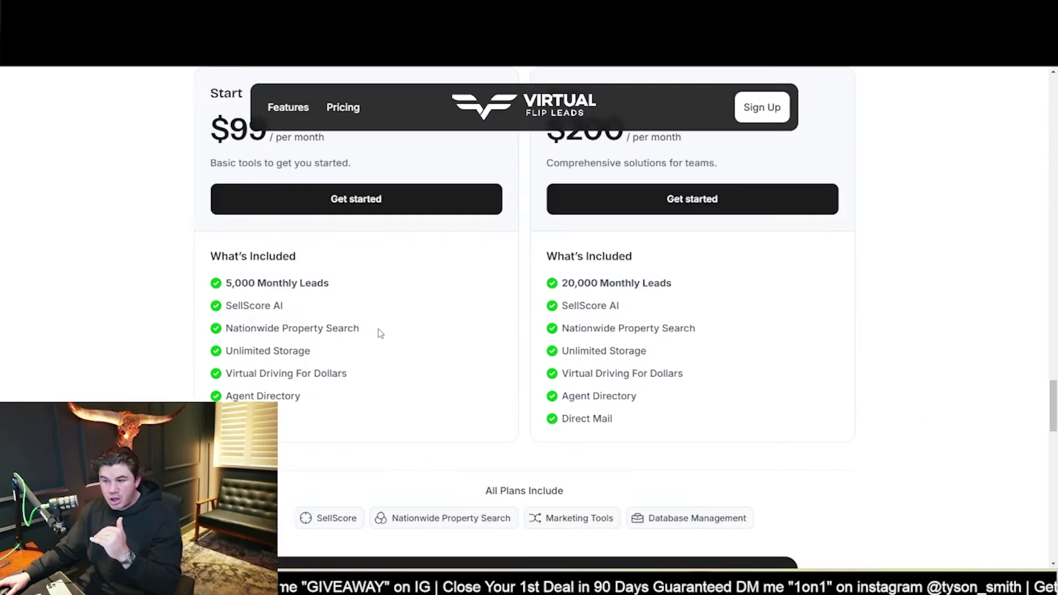
- On the website's pricing section, compare the yearly plan prices and switch back to monthly pricing
{"action": "scroll", "coordinate": [378, 330], "scroll_direction": "up", "scroll_amount": 4}
{"action": "left_click", "coordinate": [555, 243]}
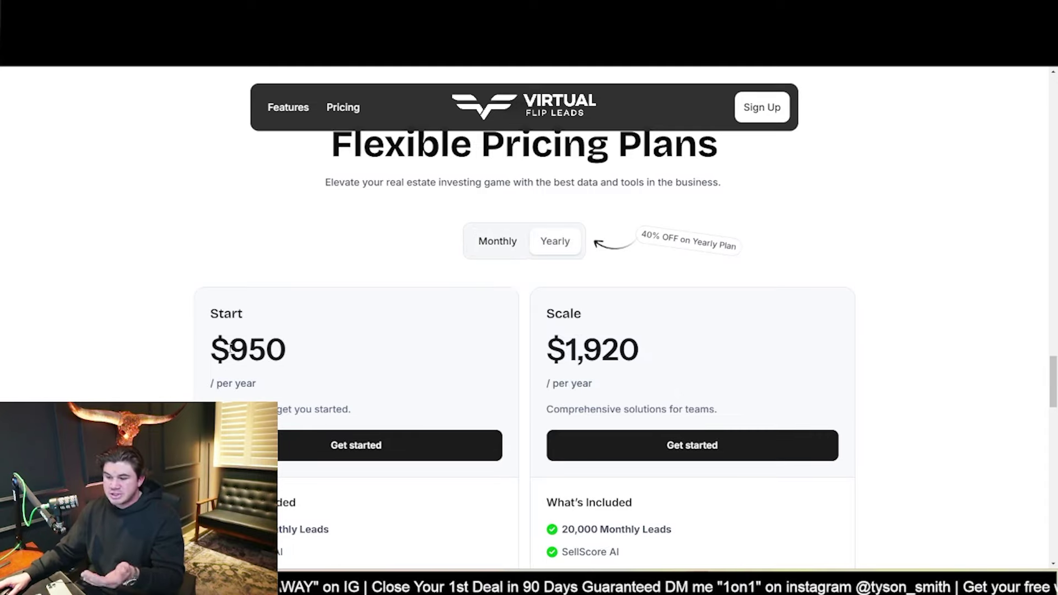
{"action": "scroll", "coordinate": [430, 309], "scroll_direction": "down", "scroll_amount": 1}
{"action": "left_click", "coordinate": [498, 186]}
{"action": "scroll", "coordinate": [442, 327], "scroll_direction": "down", "scroll_amount": 2}
{"action": "scroll", "coordinate": [443, 327], "scroll_direction": "down", "scroll_amount": 1}
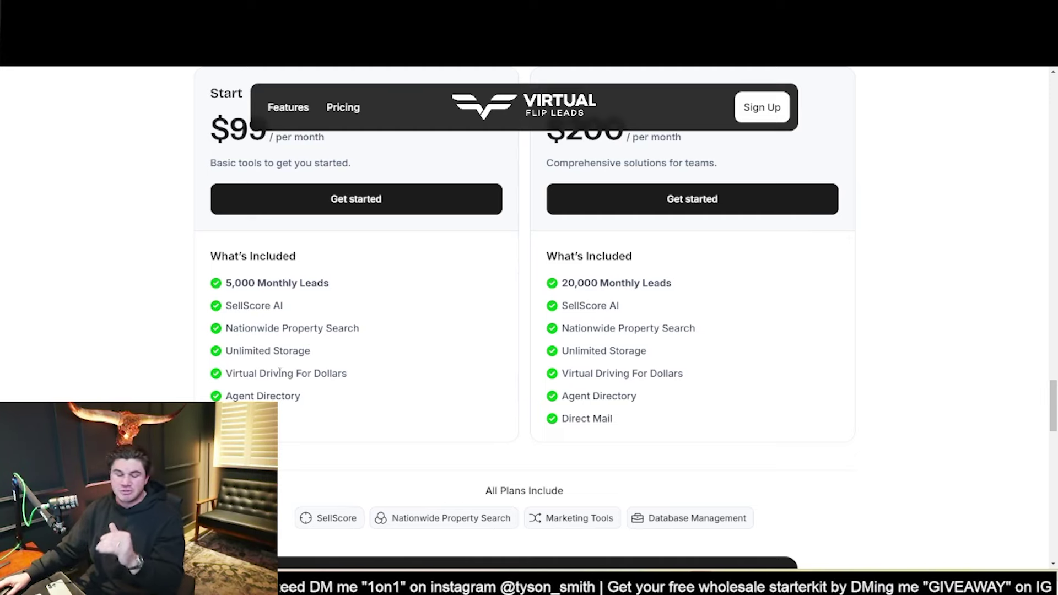
- Examine the Start plan's Virtual Driving For Dollars feature and the Scale plan's monthly lead allowance
{"action": "left_click_drag", "start_coordinate": [351, 382], "coordinate": [223, 378]}
{"action": "left_click", "coordinate": [280, 419]}
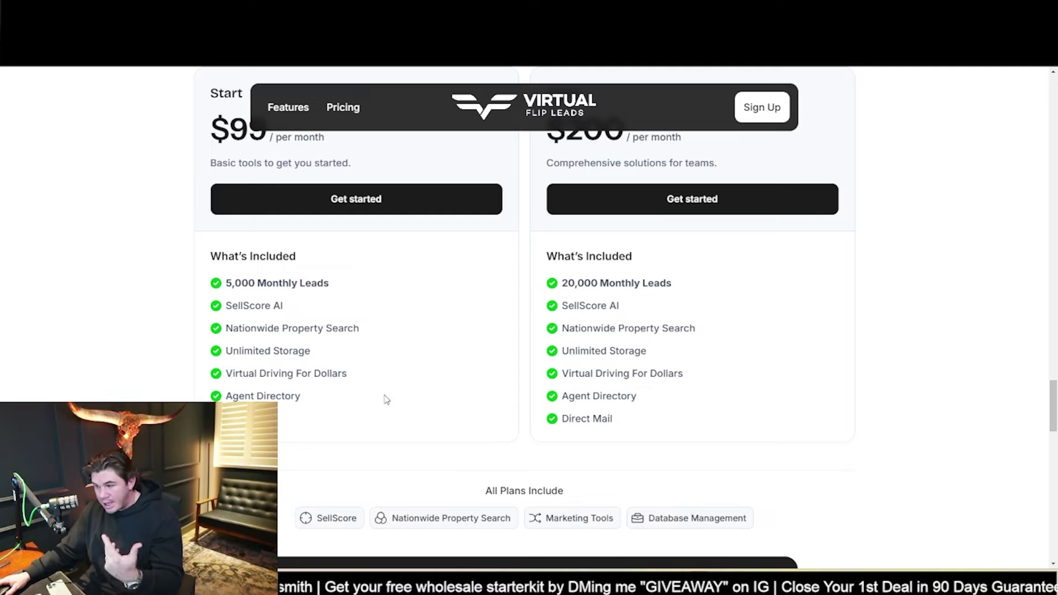
{"action": "scroll", "coordinate": [386, 399], "scroll_direction": "up", "scroll_amount": 2}
{"action": "left_click_drag", "start_coordinate": [568, 393], "coordinate": [689, 401]}
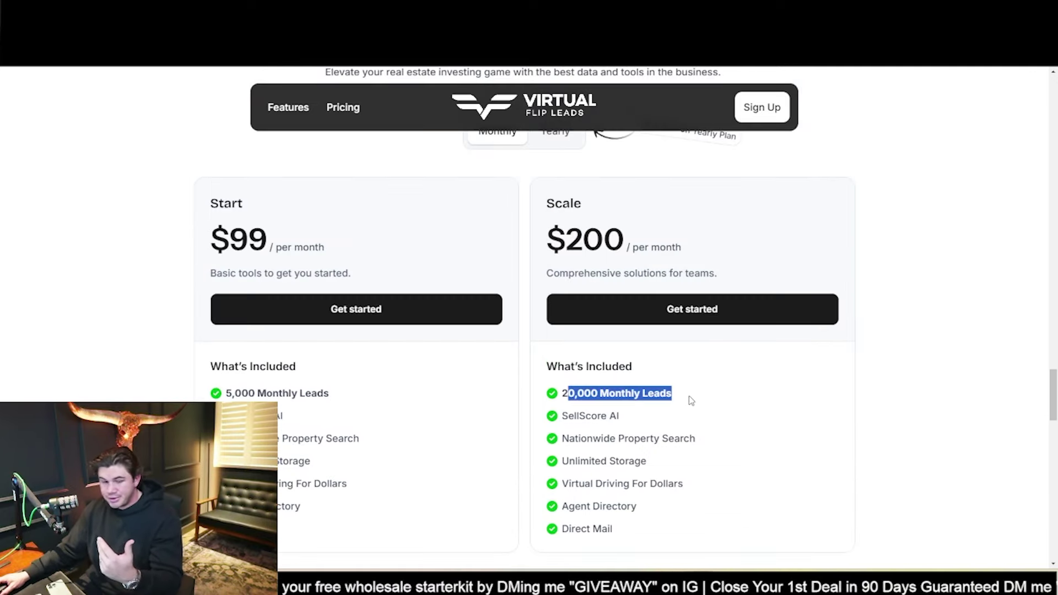
{"action": "left_click", "coordinate": [676, 396]}
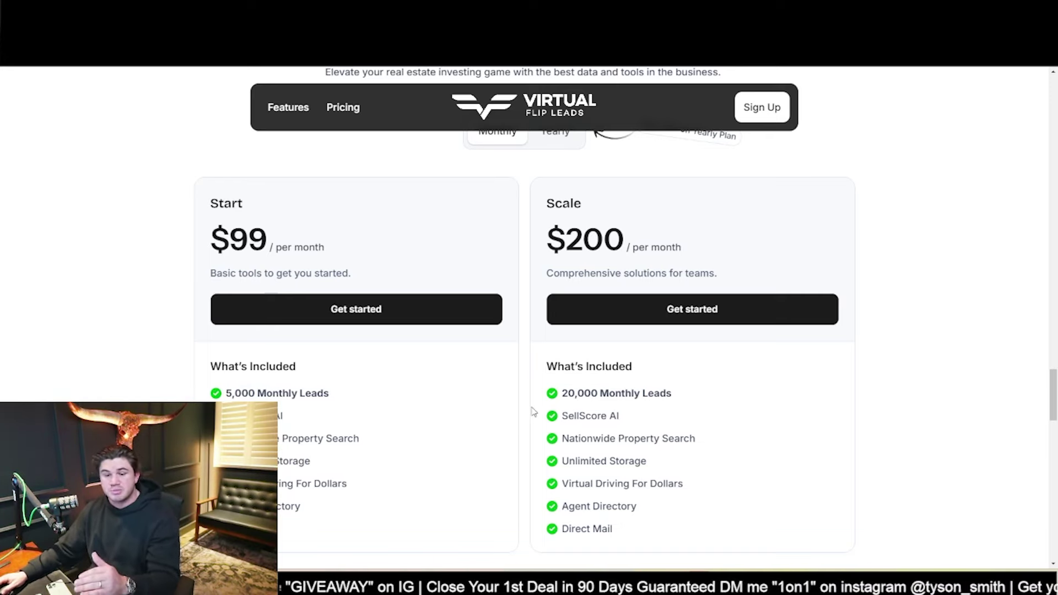
{"action": "left_click_drag", "start_coordinate": [563, 397], "coordinate": [729, 398]}
{"action": "left_click", "coordinate": [723, 400]}
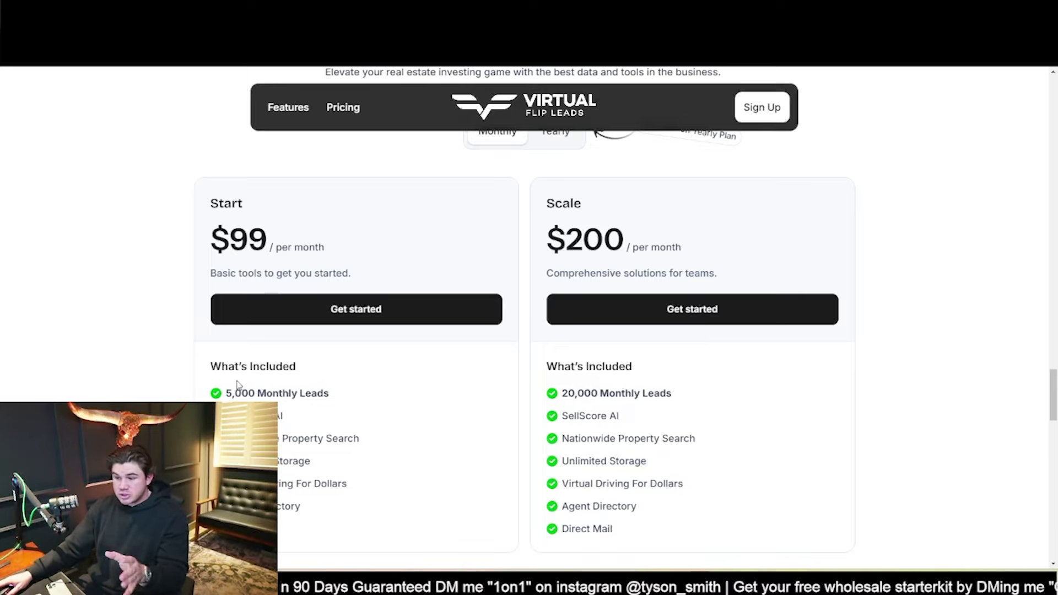
- Return to the lead application and check how many properties are saved in My Lists
{"action": "left_click", "coordinate": [105, 11]}
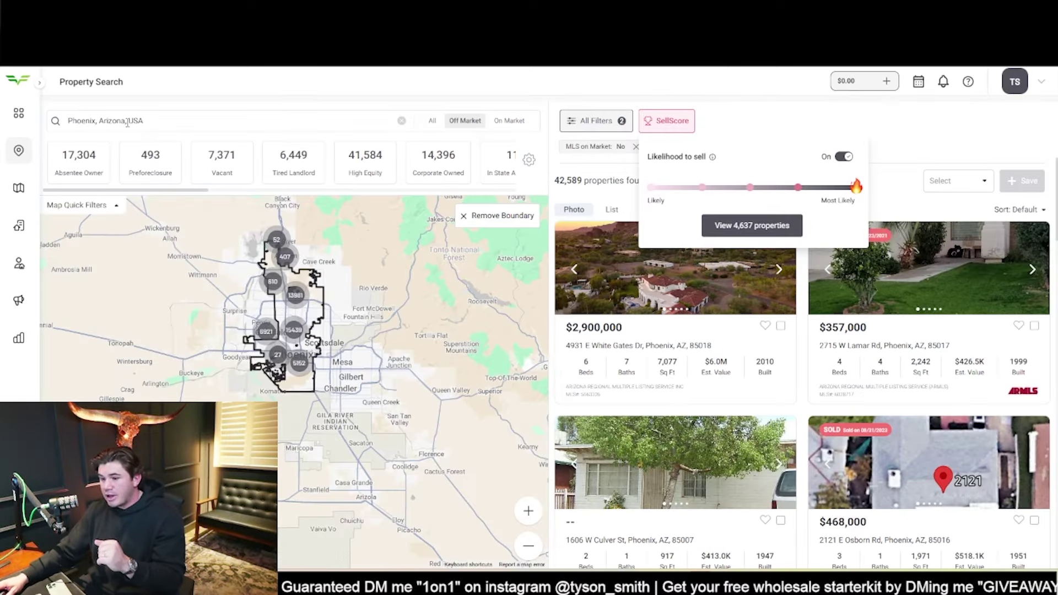
{"action": "left_click", "coordinate": [20, 227]}
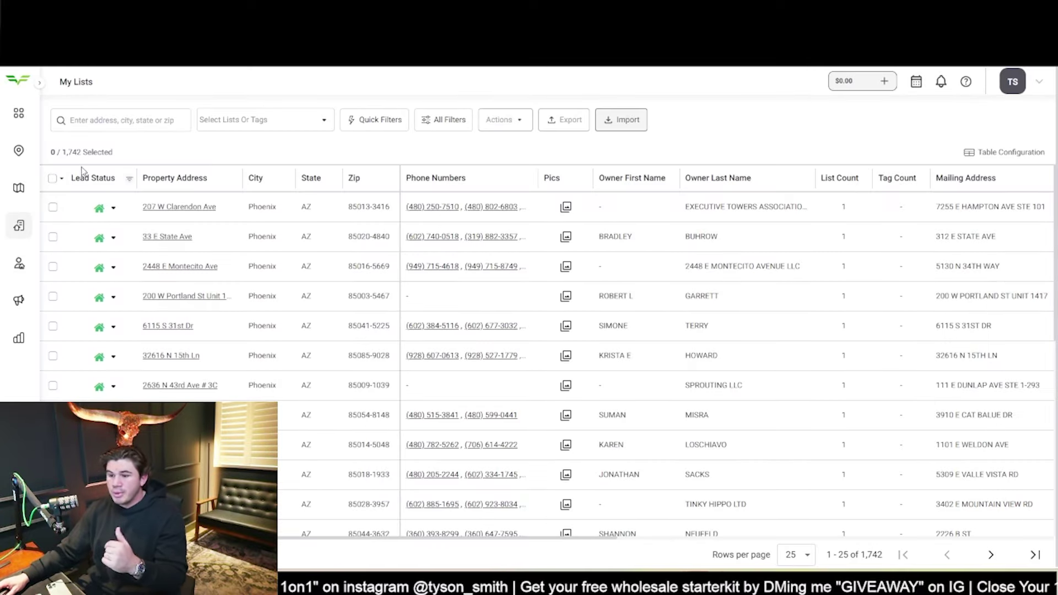
{"action": "left_click_drag", "start_coordinate": [59, 154], "coordinate": [107, 158]}
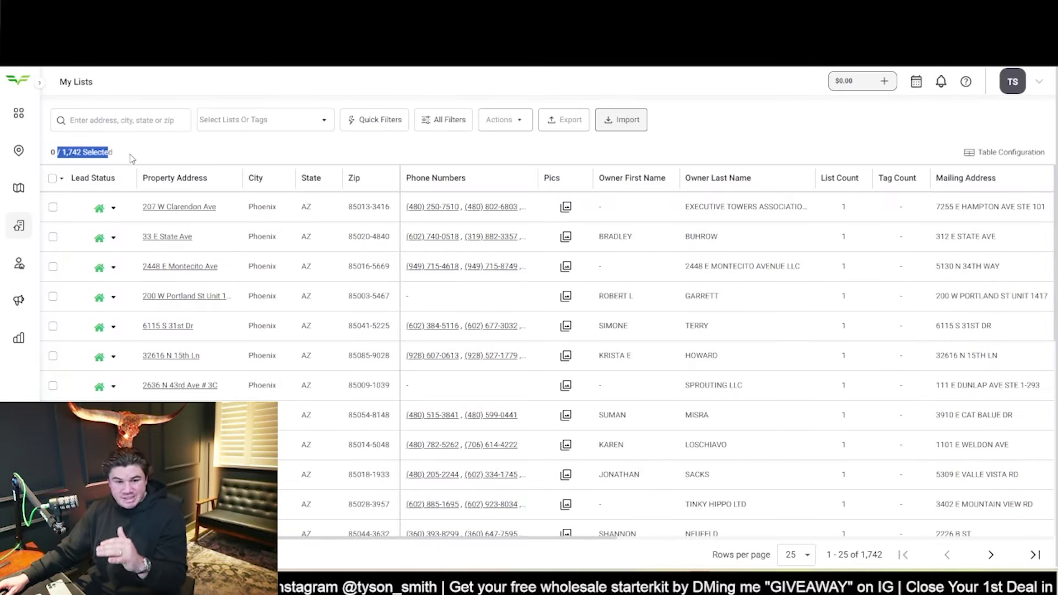
- Examine the saved properties' columns in My Lists, from phone numbers and owner names through emails, dates and SellScore
{"action": "left_click", "coordinate": [132, 159]}
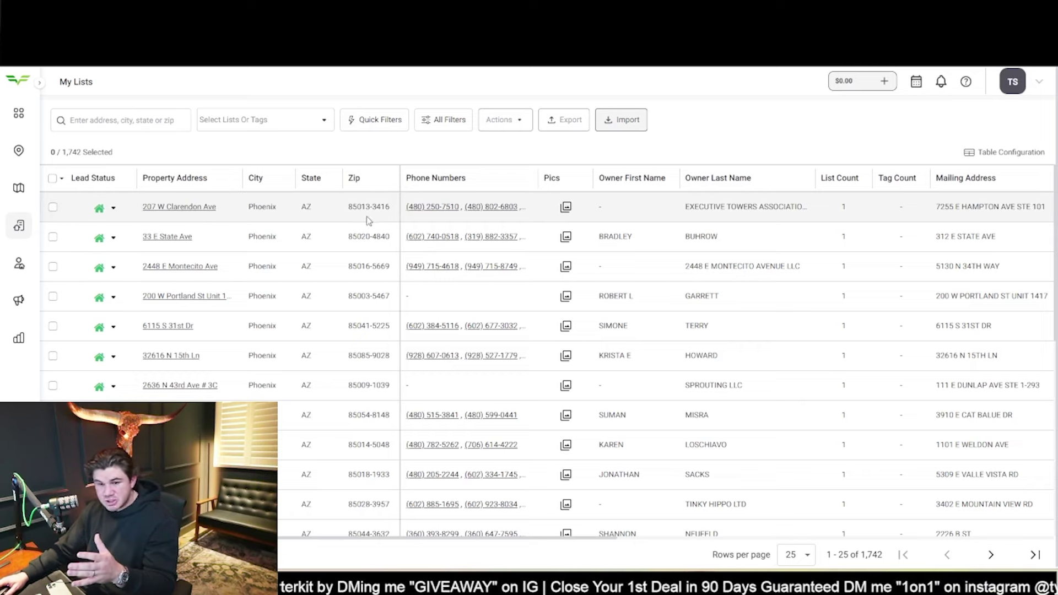
{"action": "left_click_drag", "start_coordinate": [561, 543], "coordinate": [1049, 522]}
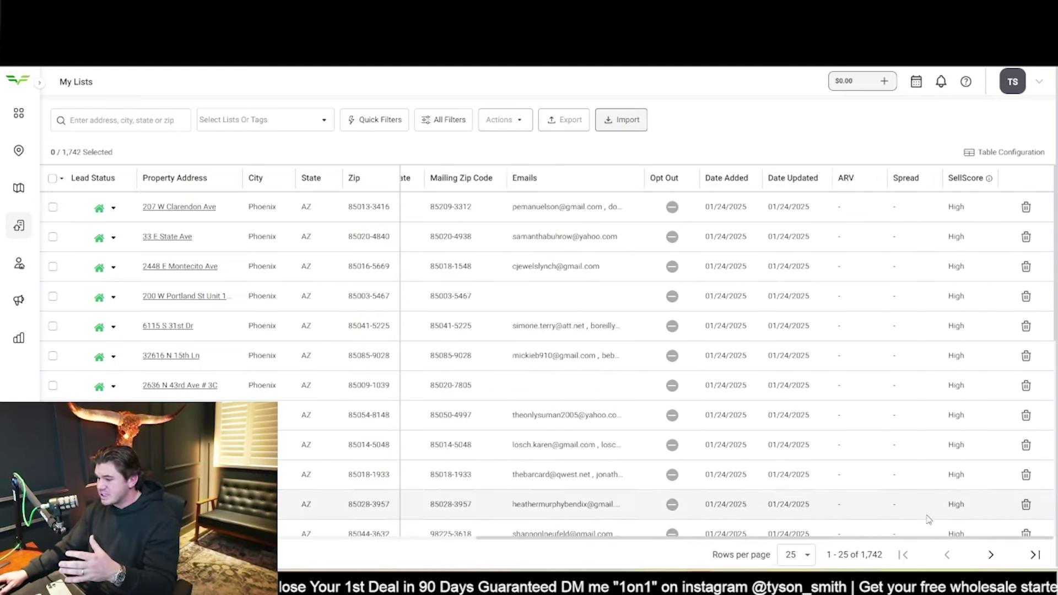
{"action": "left_click_drag", "start_coordinate": [843, 537], "coordinate": [430, 526]}
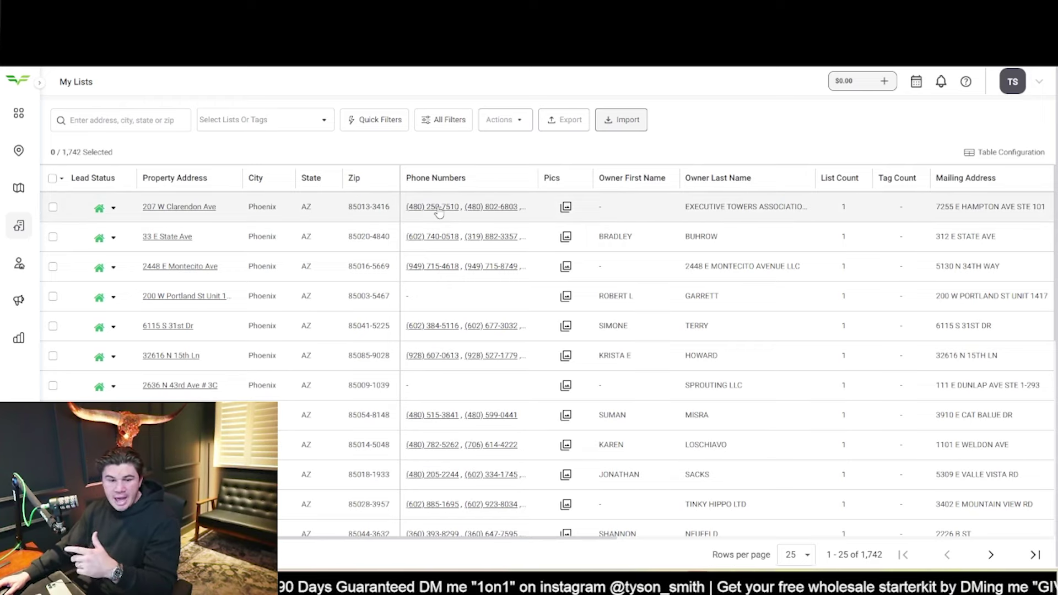
- Open the details of the first property in the list and review its contact information, property characteristics and land information
{"action": "left_click", "coordinate": [214, 211]}
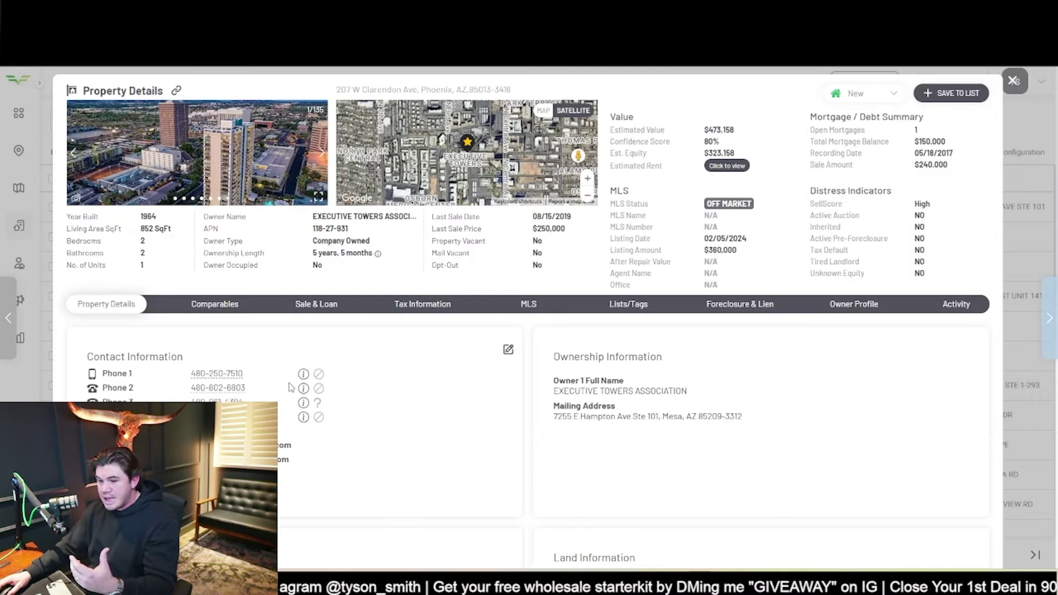
{"action": "scroll", "coordinate": [546, 382], "scroll_direction": "down", "scroll_amount": 6}
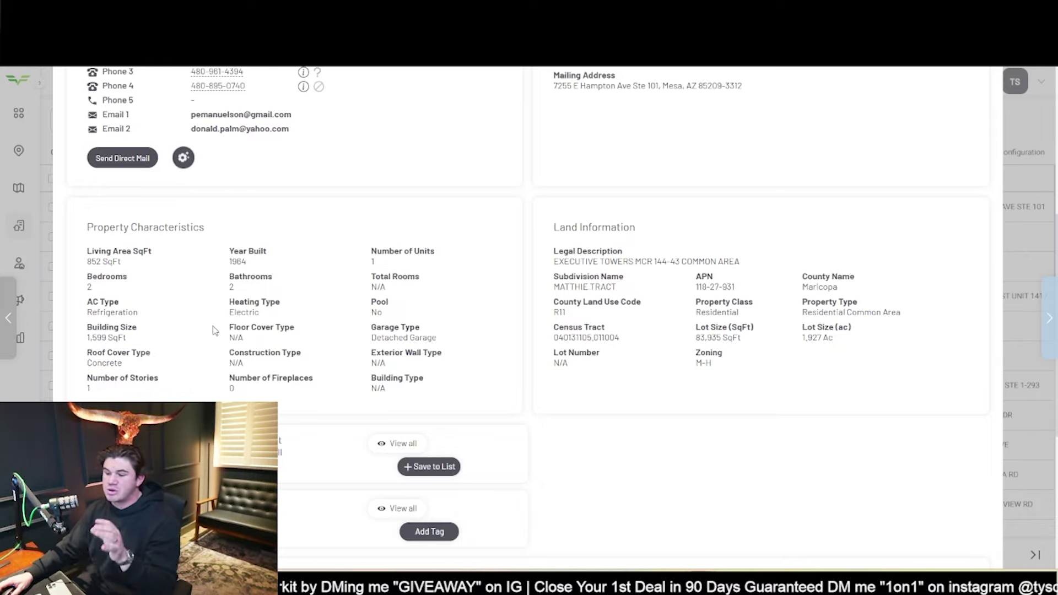
{"action": "scroll", "coordinate": [243, 345], "scroll_direction": "up", "scroll_amount": 5}
{"action": "scroll", "coordinate": [350, 402], "scroll_direction": "up", "scroll_amount": 1}
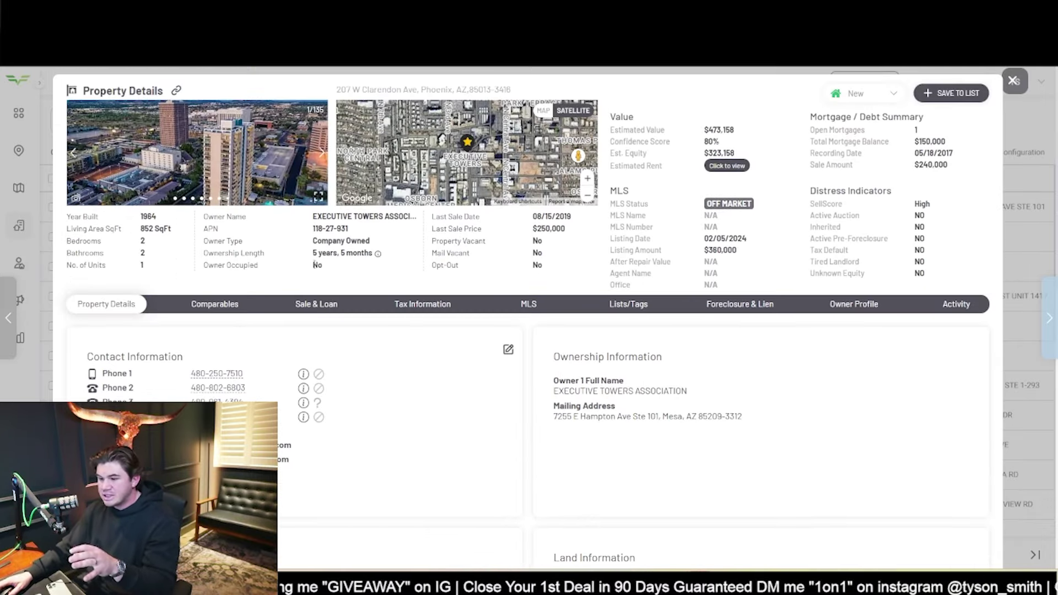
- Examine the property's owner type, ownership length and last sale price in its details summary
{"action": "double_click", "coordinate": [329, 228]}
{"action": "triple_click", "coordinate": [330, 229]}
{"action": "left_click", "coordinate": [330, 240]}
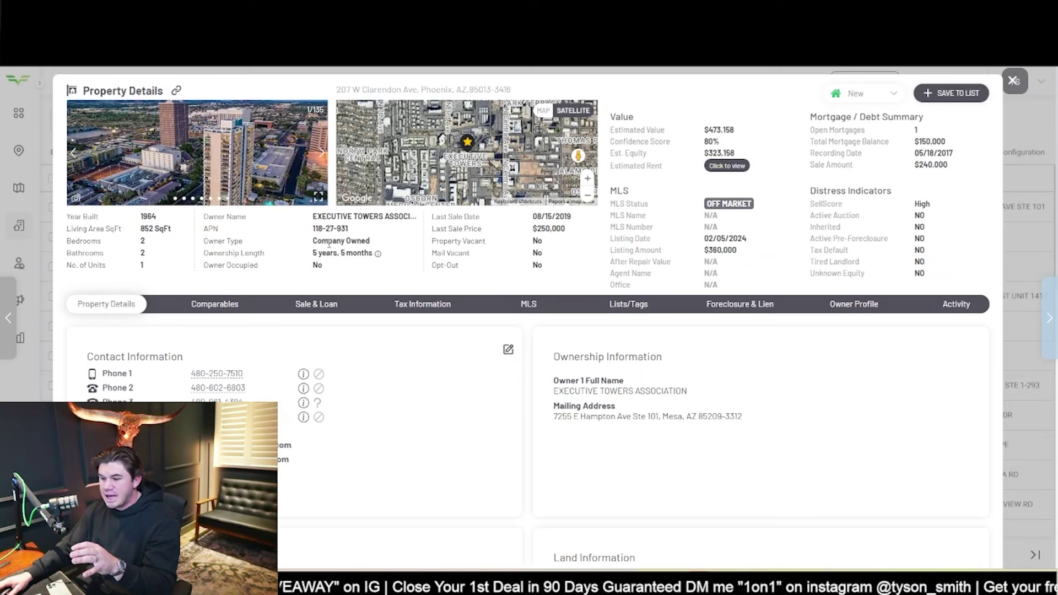
{"action": "triple_click", "coordinate": [317, 254]}
{"action": "mouse_move", "coordinate": [551, 218]}
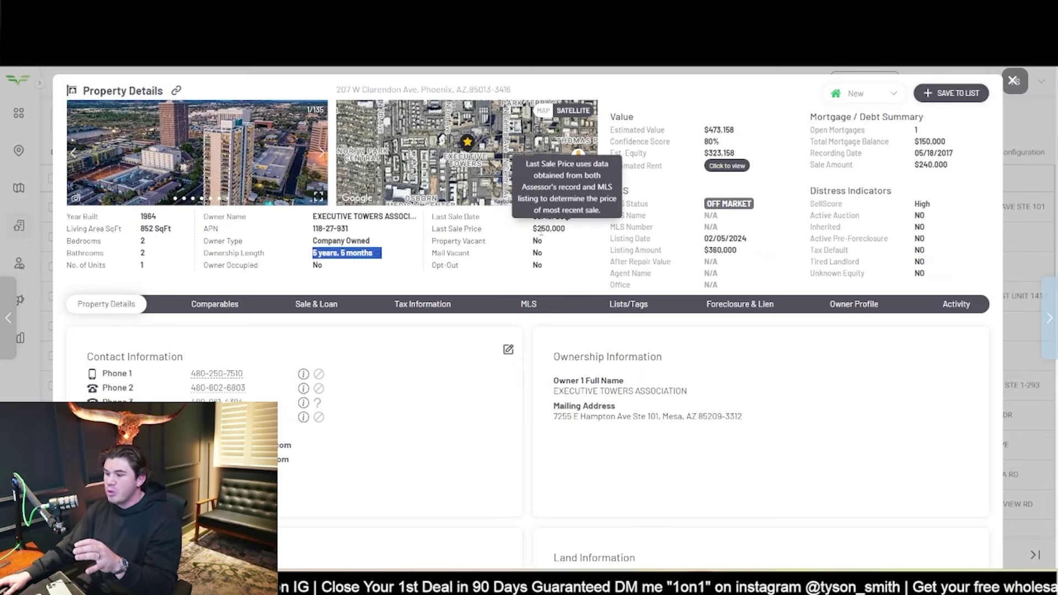
{"action": "triple_click", "coordinate": [549, 228]}
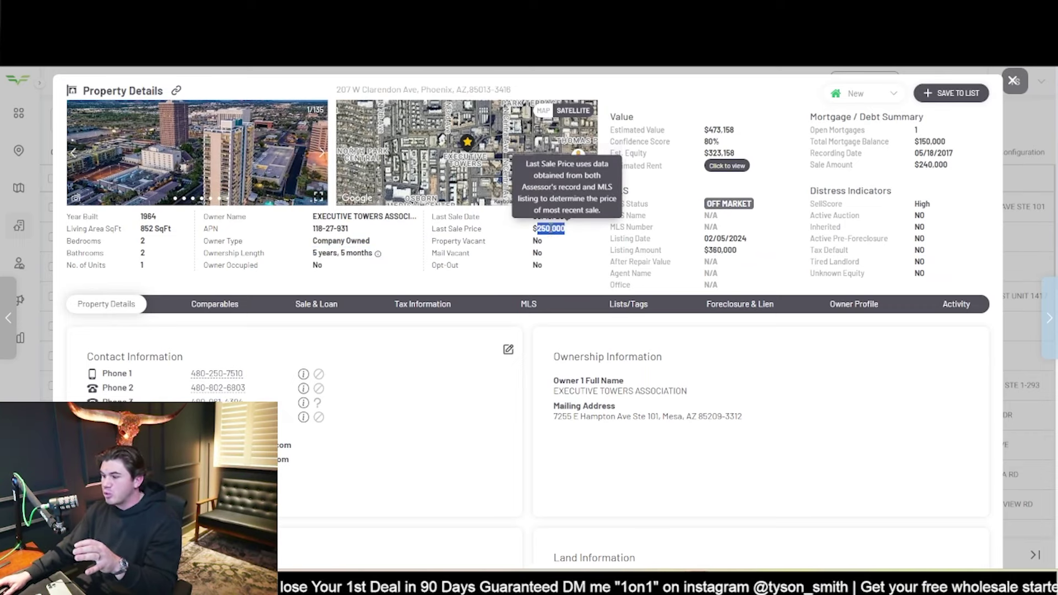
{"action": "left_click", "coordinate": [580, 258]}
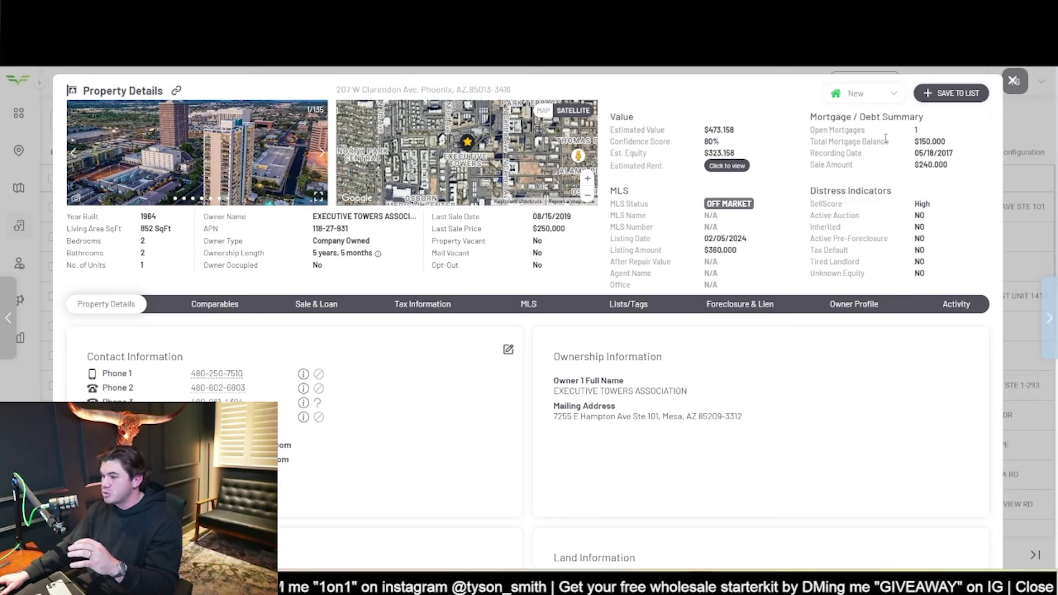
- Examine the property's mortgage and debt summary and its distress indicators, including SellScore, pre-foreclosure and tax default, and close the details
{"action": "left_click_drag", "start_coordinate": [913, 141], "coordinate": [1010, 162]}
{"action": "left_click", "coordinate": [916, 172]}
{"action": "left_click", "coordinate": [936, 183]}
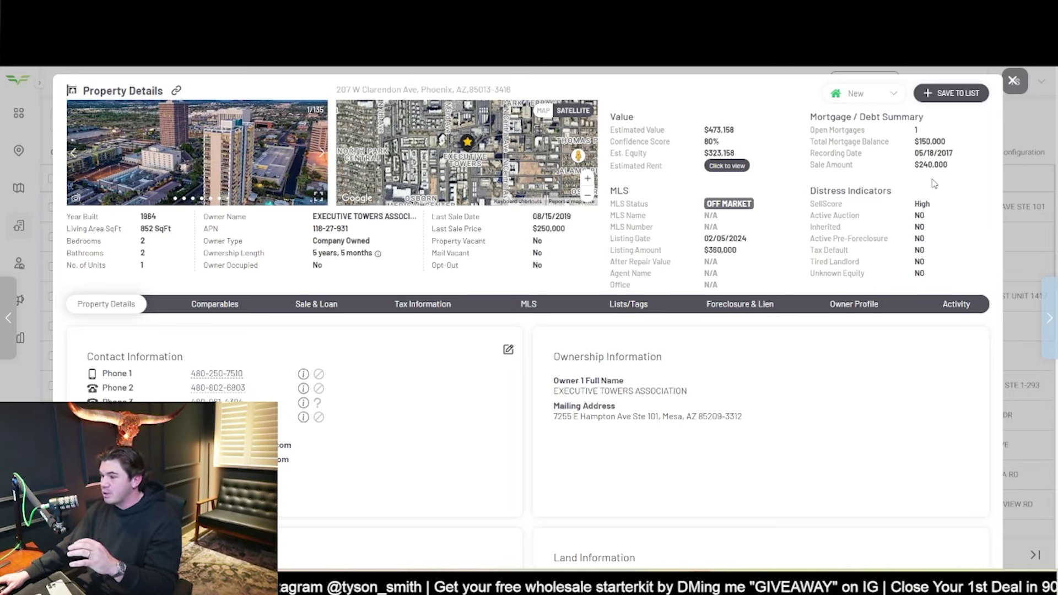
{"action": "left_click_drag", "start_coordinate": [806, 191], "coordinate": [904, 201]}
{"action": "left_click", "coordinate": [899, 210]}
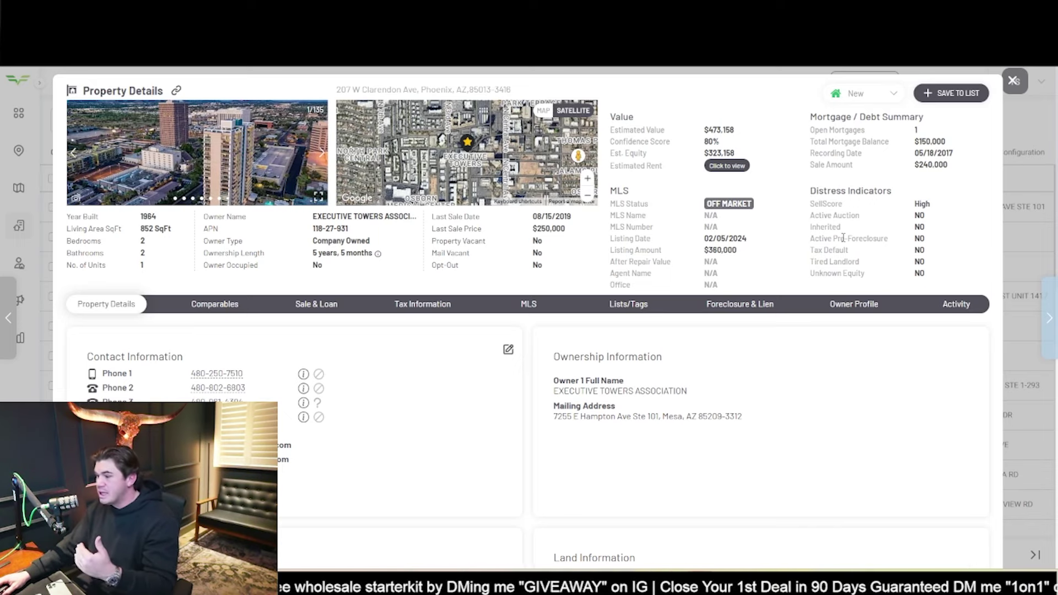
{"action": "left_click_drag", "start_coordinate": [832, 239], "coordinate": [916, 240]}
{"action": "left_click_drag", "start_coordinate": [809, 251], "coordinate": [860, 253]}
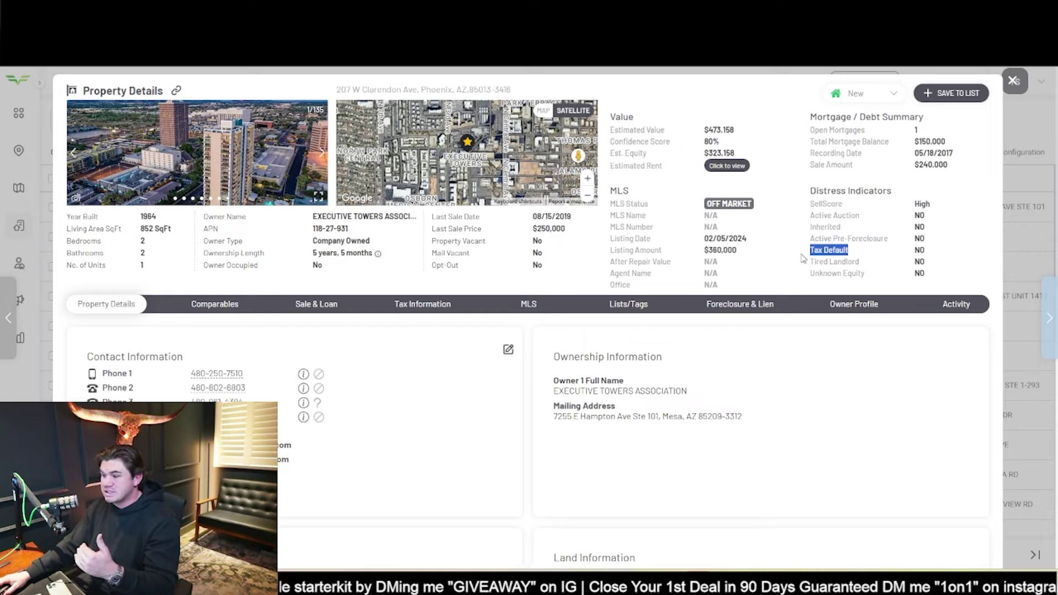
{"action": "left_click", "coordinate": [814, 275]}
{"action": "scroll", "coordinate": [689, 315], "scroll_direction": "down", "scroll_amount": 10}
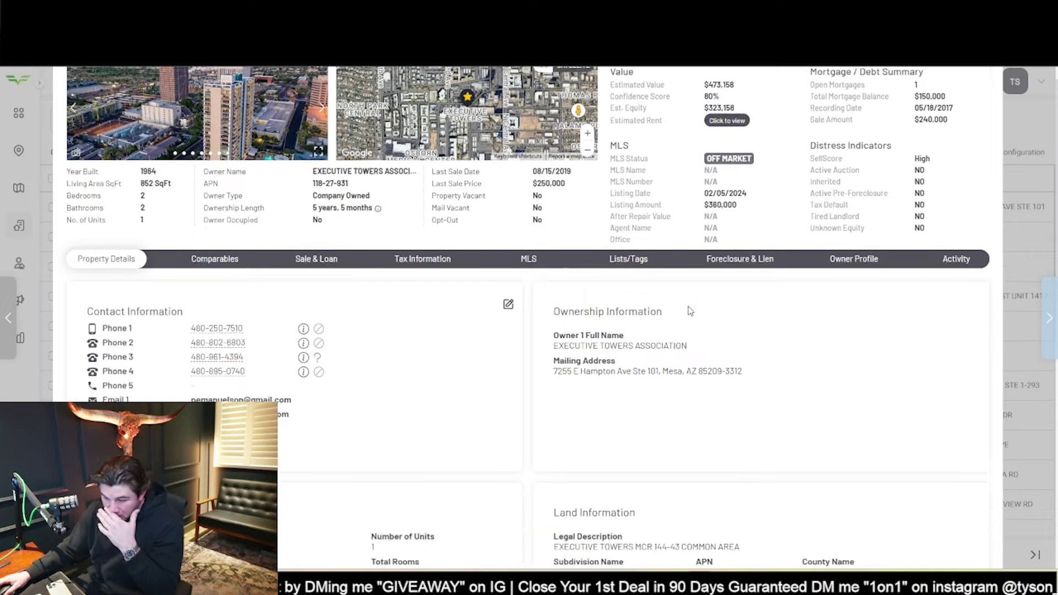
{"action": "scroll", "coordinate": [724, 334], "scroll_direction": "up", "scroll_amount": 15}
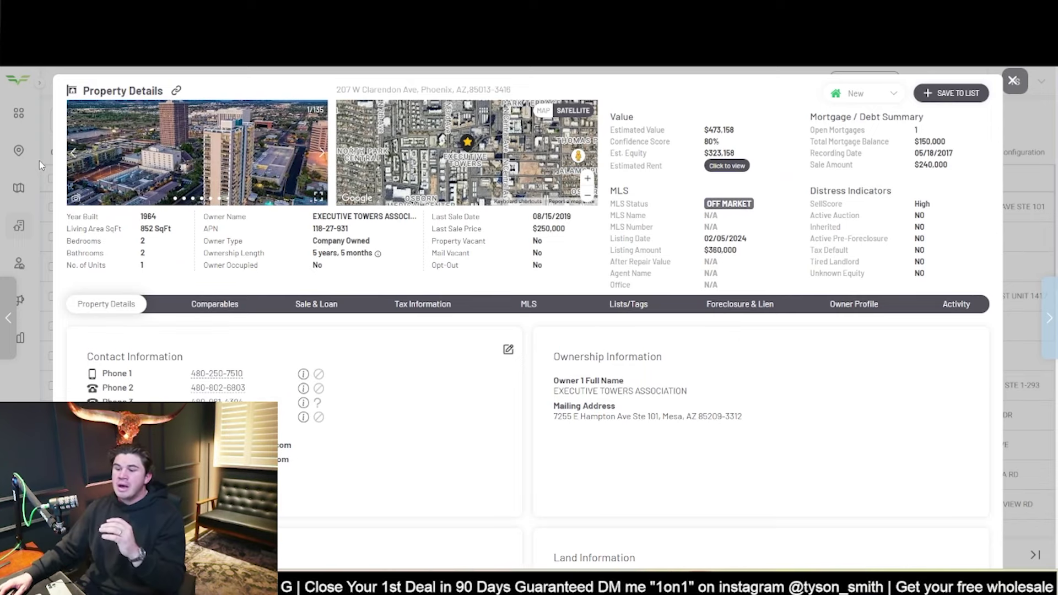
{"action": "left_click", "coordinate": [1014, 82]}
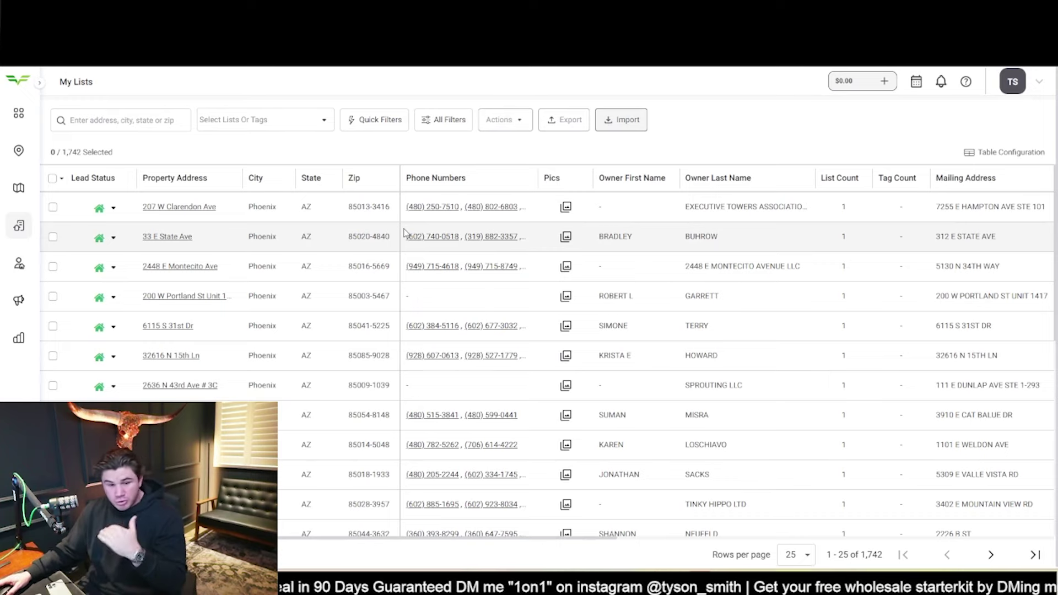
- In Property Search, open the full filters with all Phoenix properties included and apply the Cash Buyer quick filter
{"action": "left_click", "coordinate": [19, 150]}
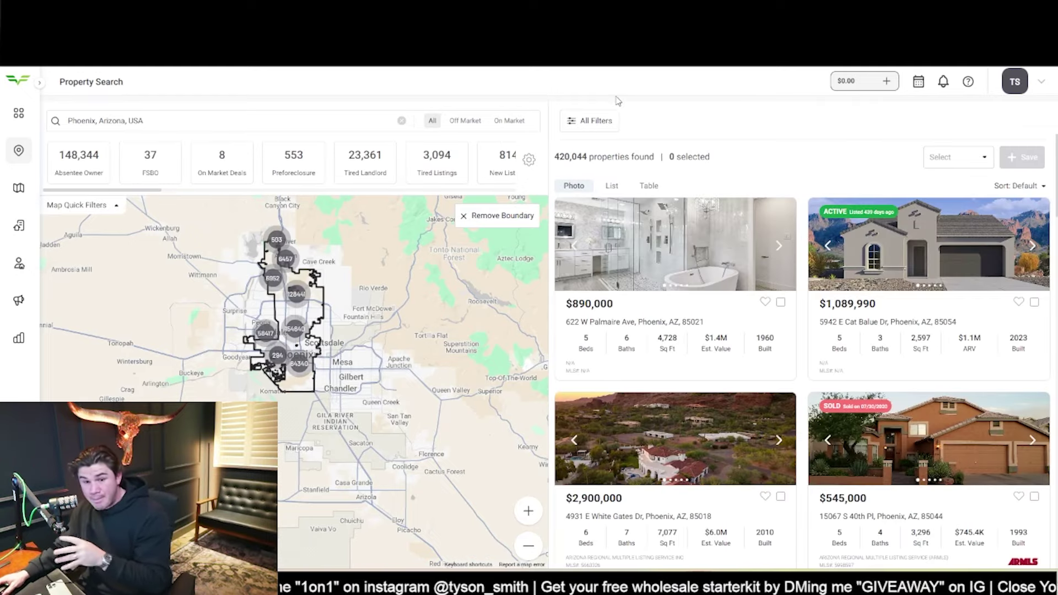
{"action": "left_click", "coordinate": [508, 121]}
{"action": "left_click", "coordinate": [592, 124]}
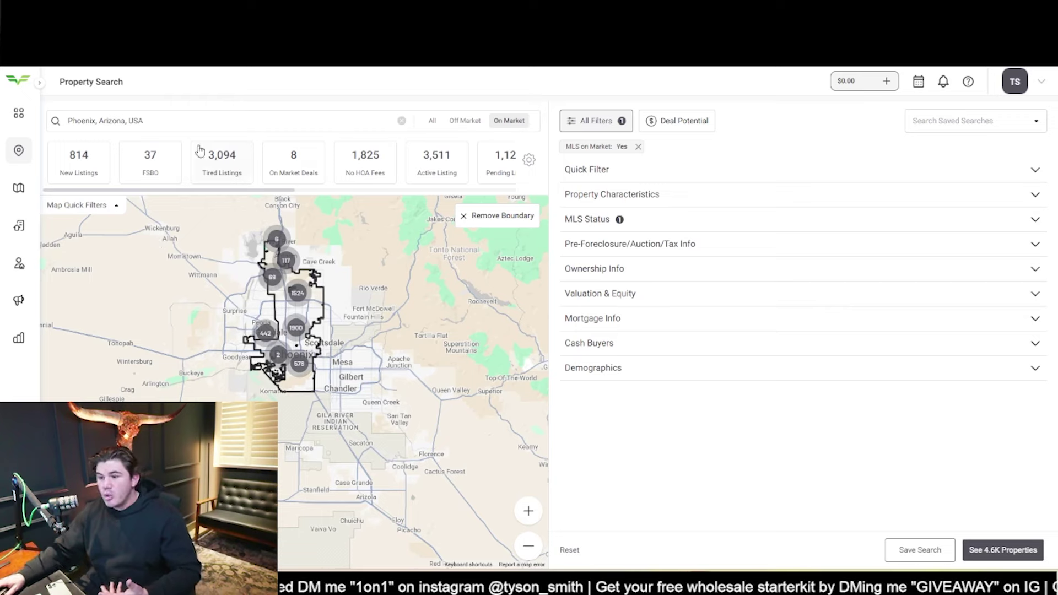
{"action": "left_click", "coordinate": [432, 120]}
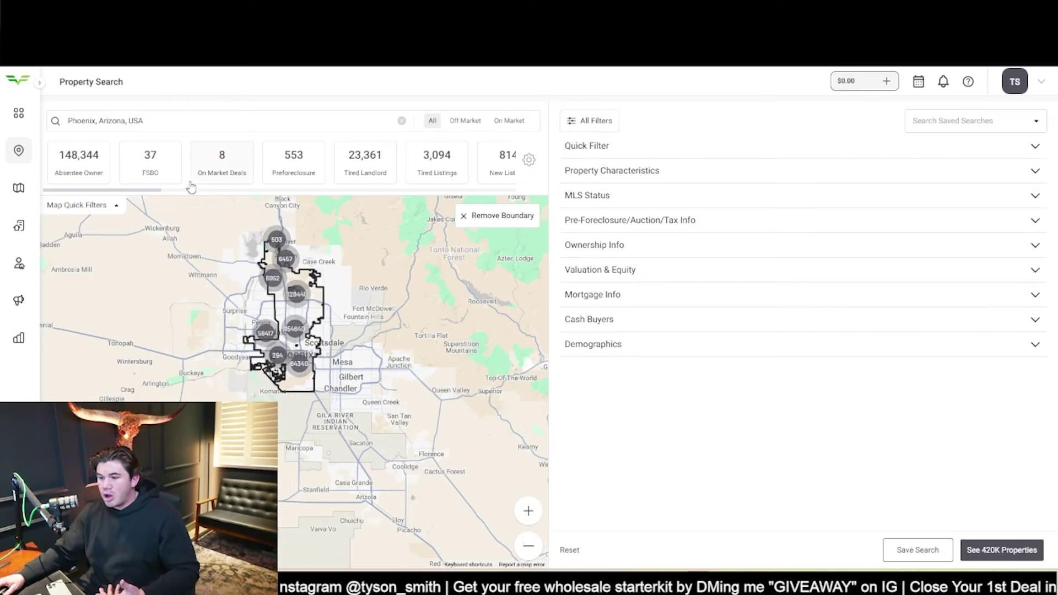
{"action": "left_click_drag", "start_coordinate": [158, 192], "coordinate": [389, 203]}
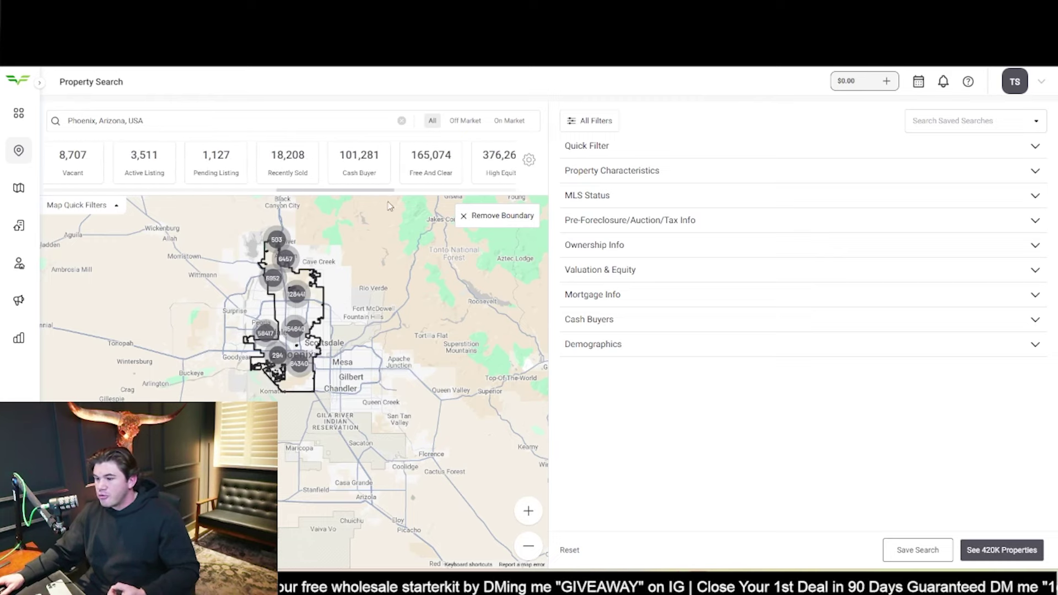
{"action": "left_click", "coordinate": [359, 166]}
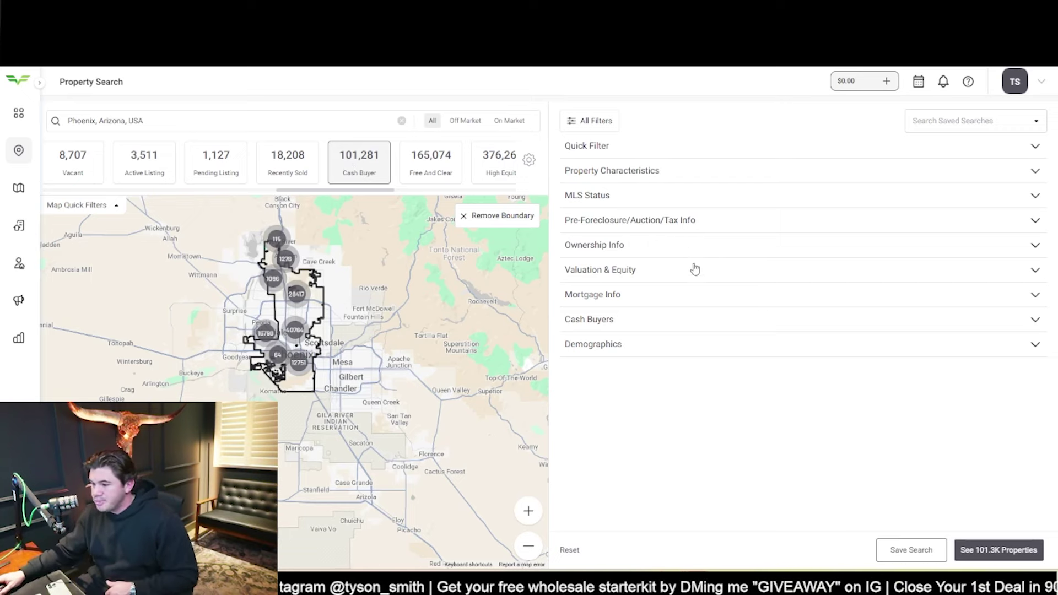
- In the Cash Buyers filters, set the purchase date to the last 12 months and the minimum number of properties owned to 3
{"action": "left_click", "coordinate": [692, 328]}
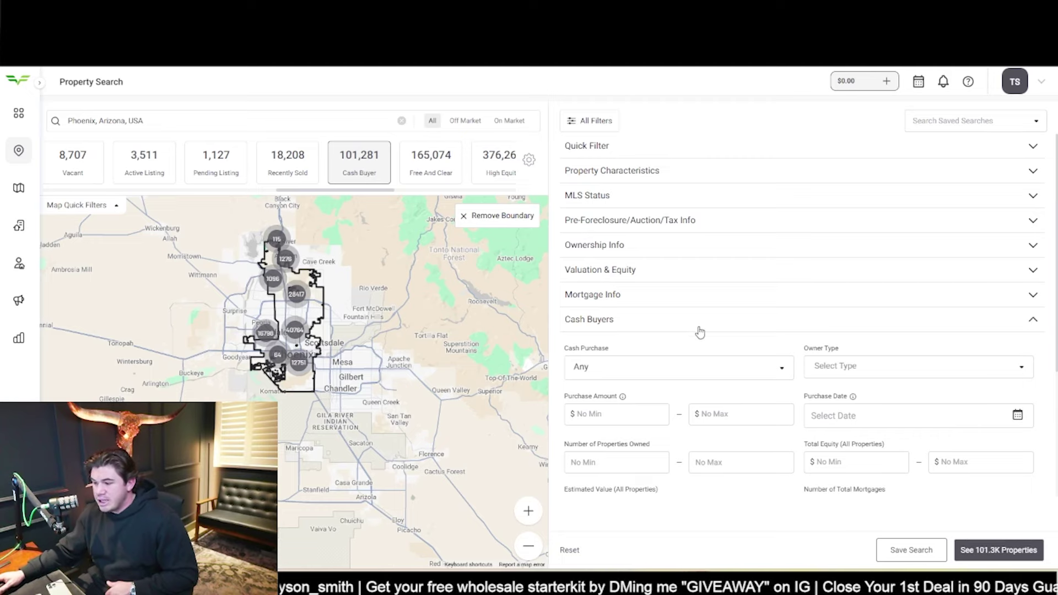
{"action": "scroll", "coordinate": [863, 368], "scroll_direction": "down", "scroll_amount": 1}
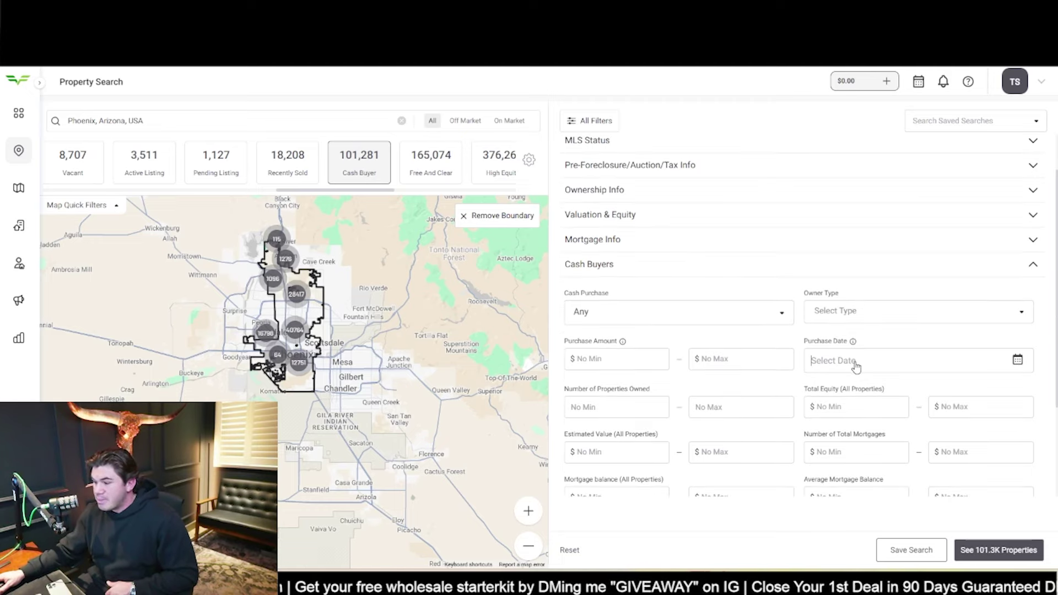
{"action": "left_click", "coordinate": [856, 364]}
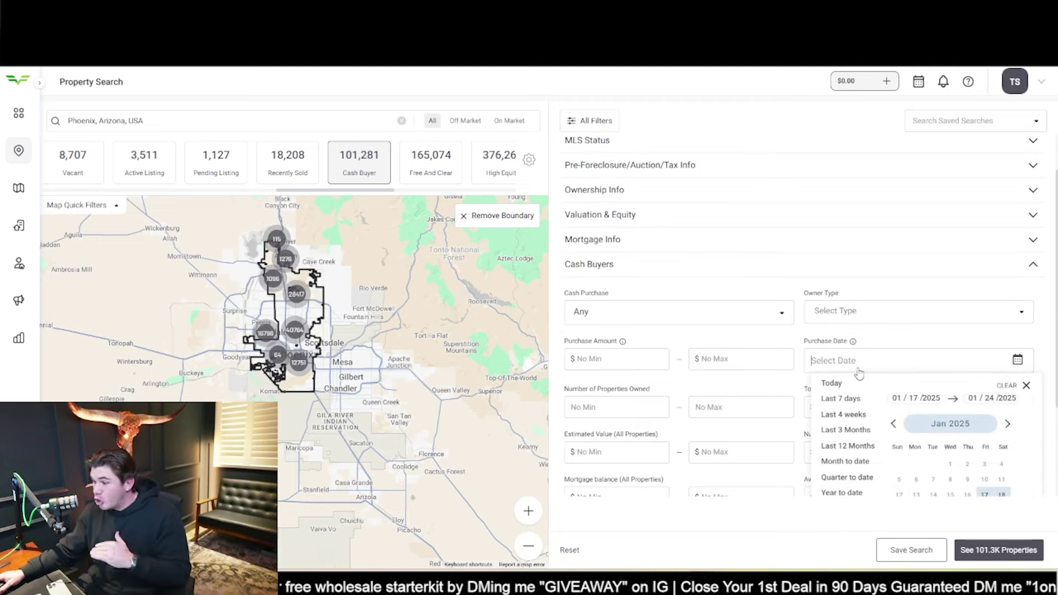
{"action": "left_click", "coordinate": [843, 446]}
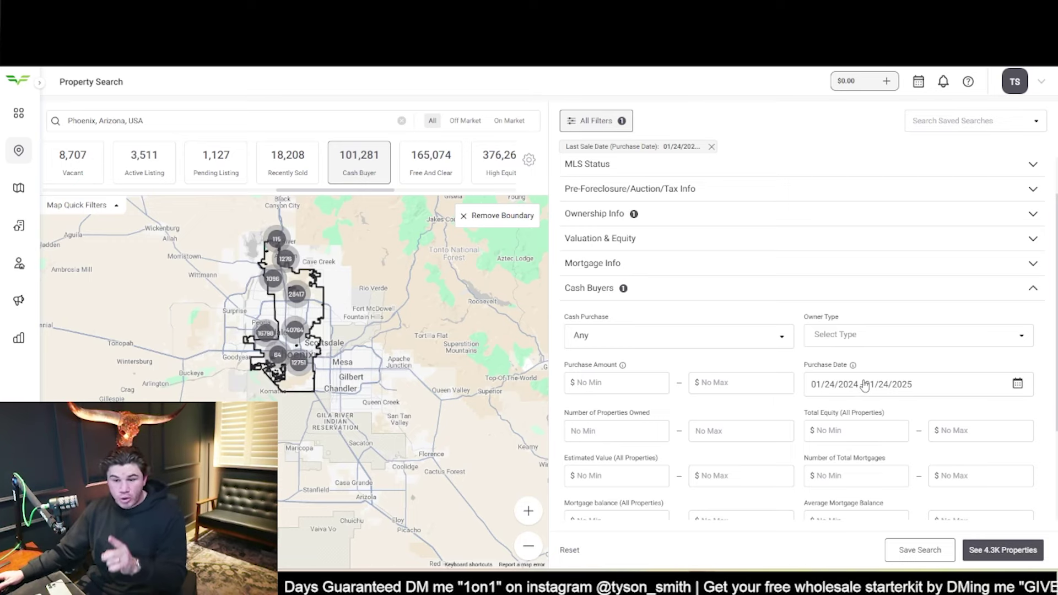
{"action": "left_click", "coordinate": [615, 430]}
{"action": "type", "text": "3"}
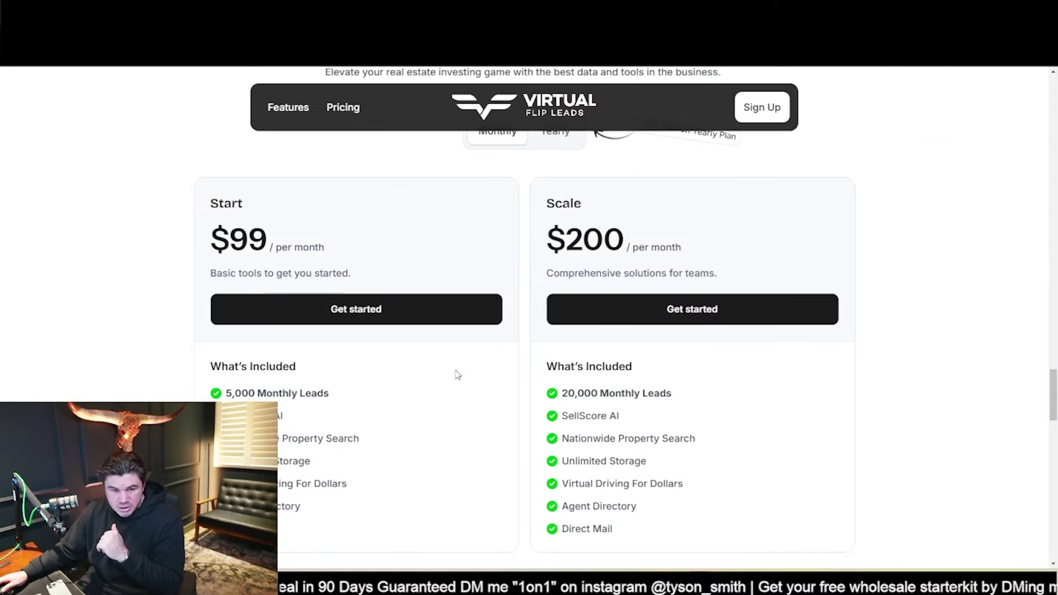
- On the website's pricing section, compare the Start plan's monthly and yearly prices and check the Scale plan's monthly price
{"action": "scroll", "coordinate": [458, 375], "scroll_direction": "down", "scroll_amount": 2}
{"action": "scroll", "coordinate": [457, 375], "scroll_direction": "up", "scroll_amount": 3}
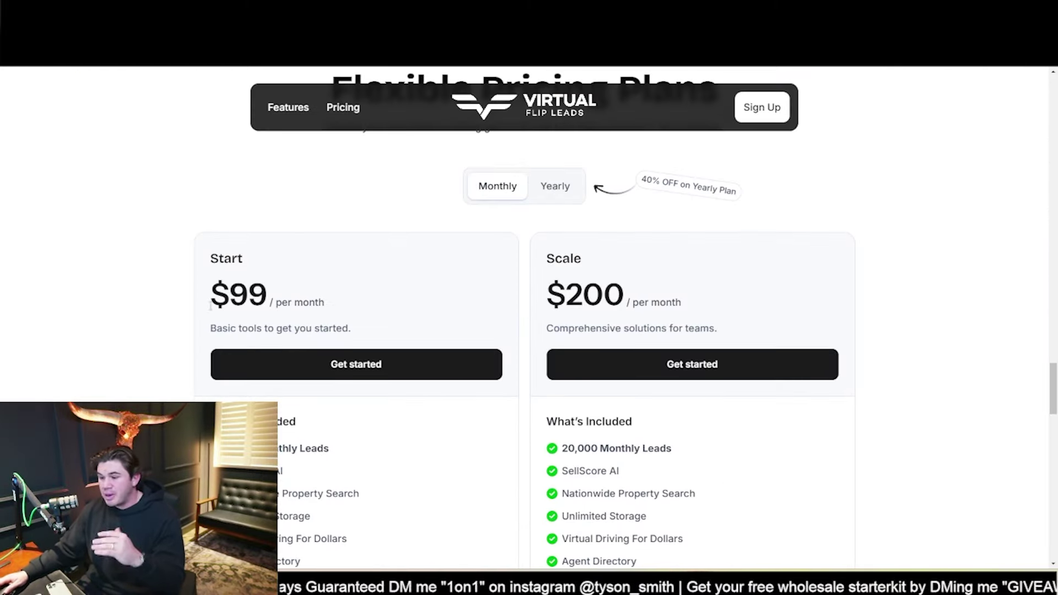
{"action": "left_click_drag", "start_coordinate": [210, 306], "coordinate": [312, 303]}
{"action": "left_click", "coordinate": [350, 302]}
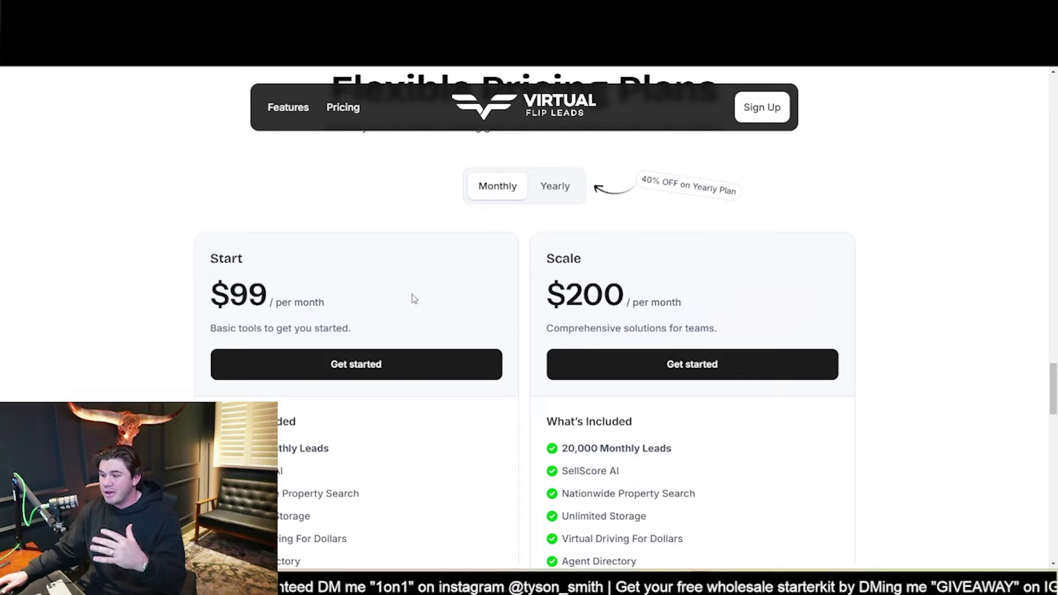
{"action": "left_click", "coordinate": [553, 193]}
{"action": "left_click_drag", "start_coordinate": [210, 295], "coordinate": [302, 298]}
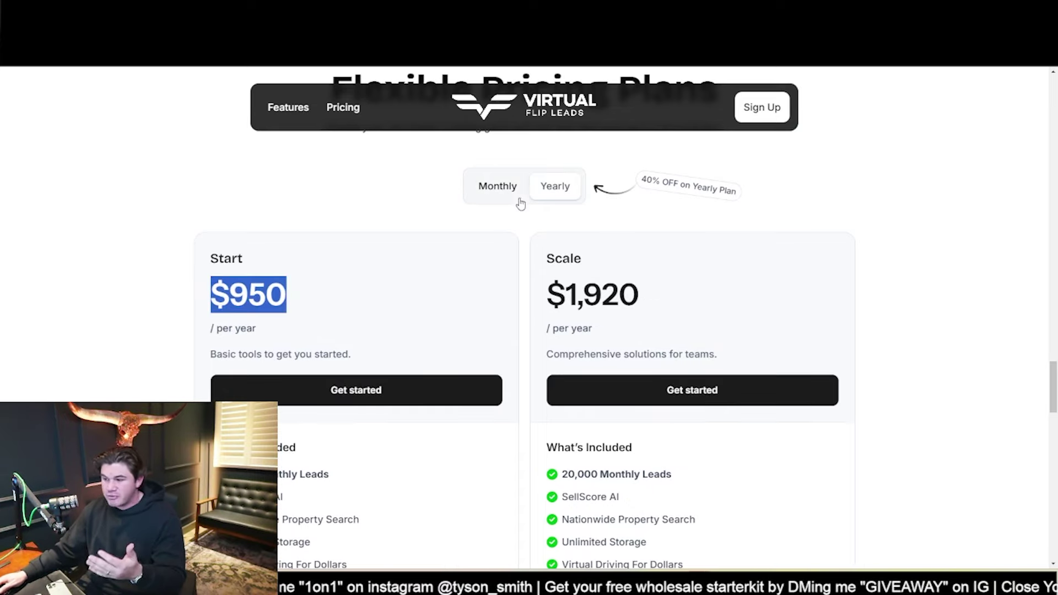
{"action": "left_click", "coordinate": [508, 186]}
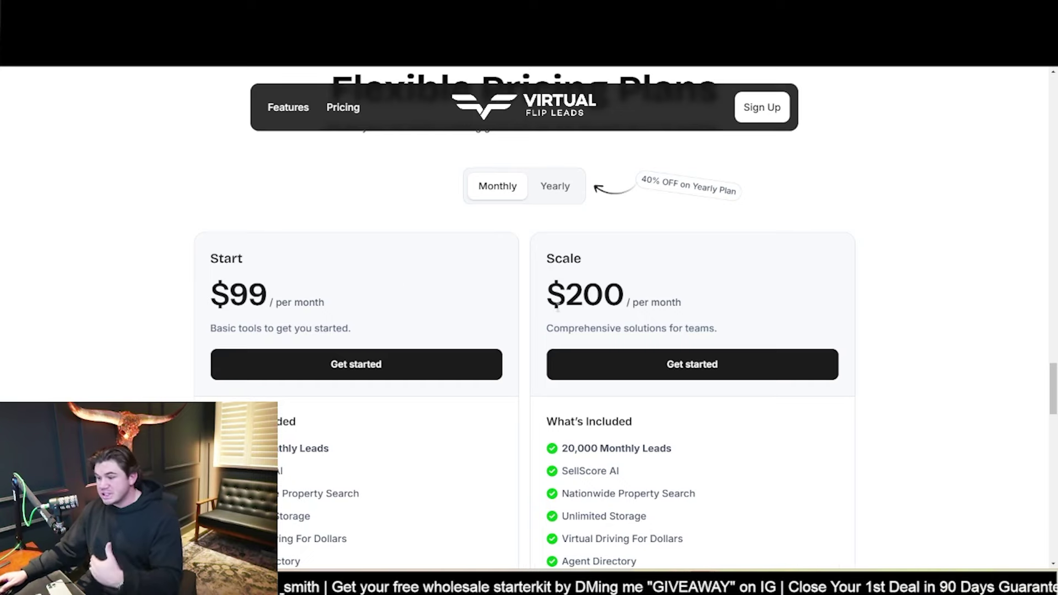
{"action": "left_click_drag", "start_coordinate": [682, 302], "coordinate": [562, 293]}
{"action": "left_click", "coordinate": [644, 324]}
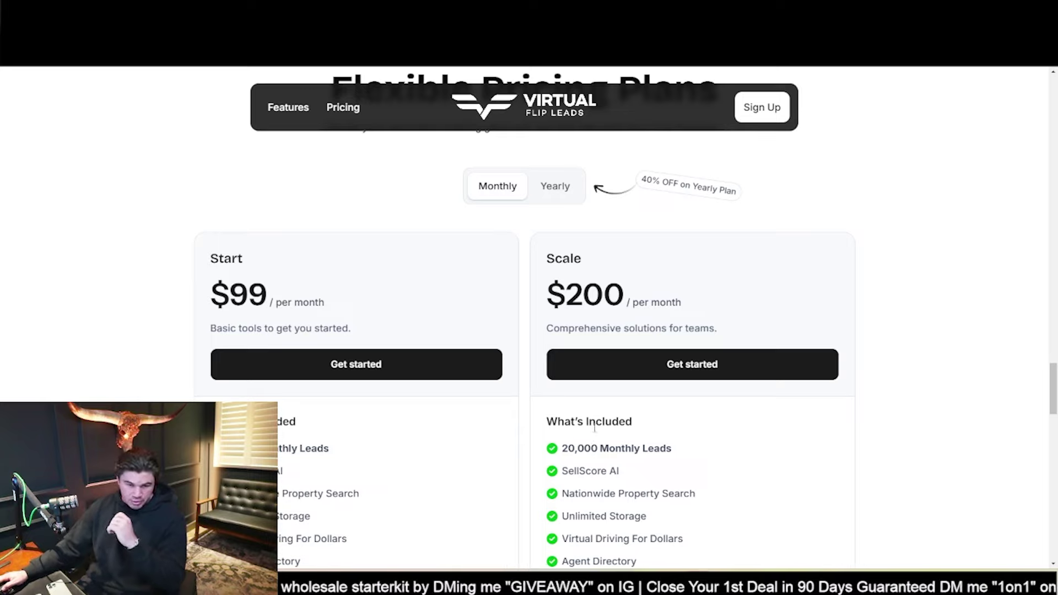